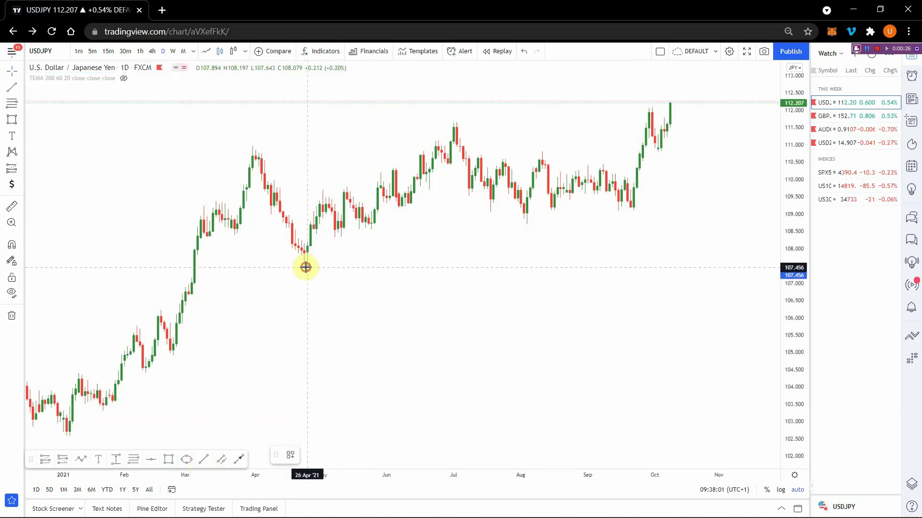
Step: Draw the daily USDJPY channel with a lower trend line from about 107.456 to 109.950 and an upper one from about 110.964 to 112.510
left_click(306, 267)
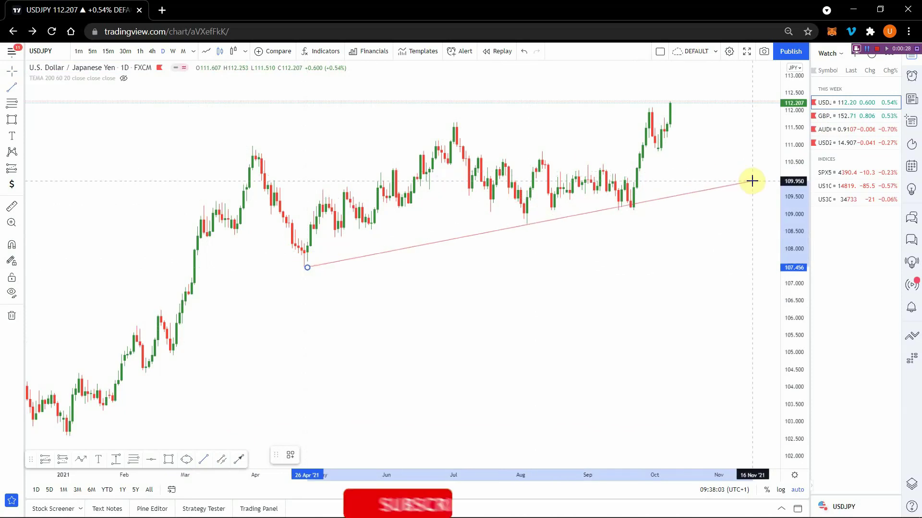
left_click(752, 182)
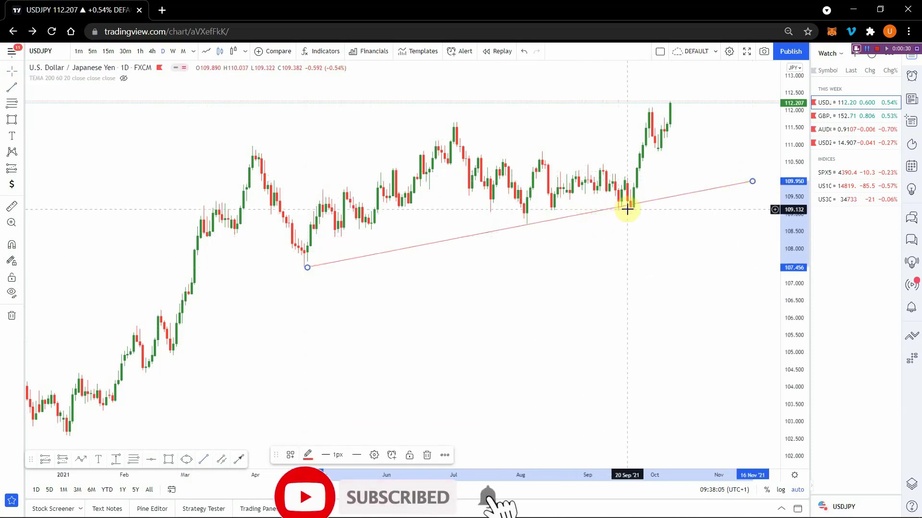
left_click(204, 461)
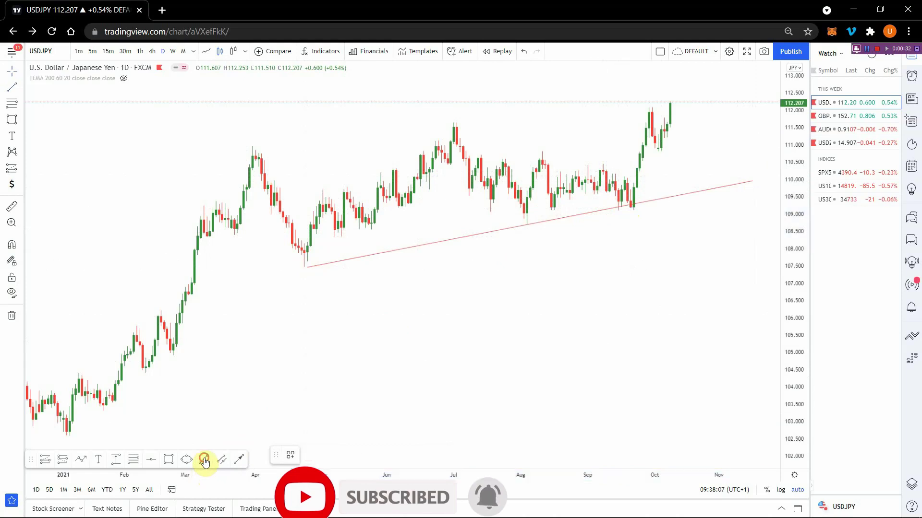
mouse_move(252, 145)
left_mouse_down()
mouse_move(617, 80)
mouse_move(716, 99)
mouse_move(749, 78)
mouse_move(749, 92)
left_mouse_up()
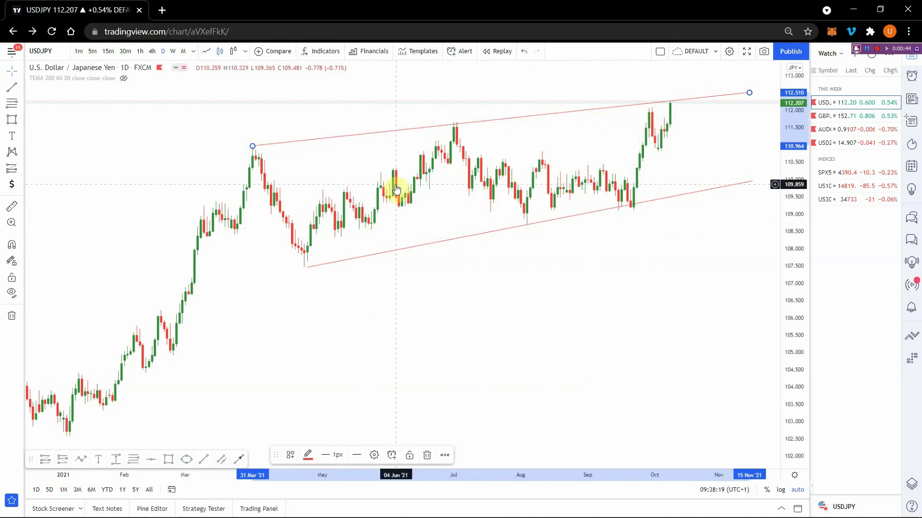
Step: On the 1-hour USDJPY chart, draw a trend line under the lows from about 110.817 on 4 Oct to 111.688 on 11 Oct
left_click(140, 51)
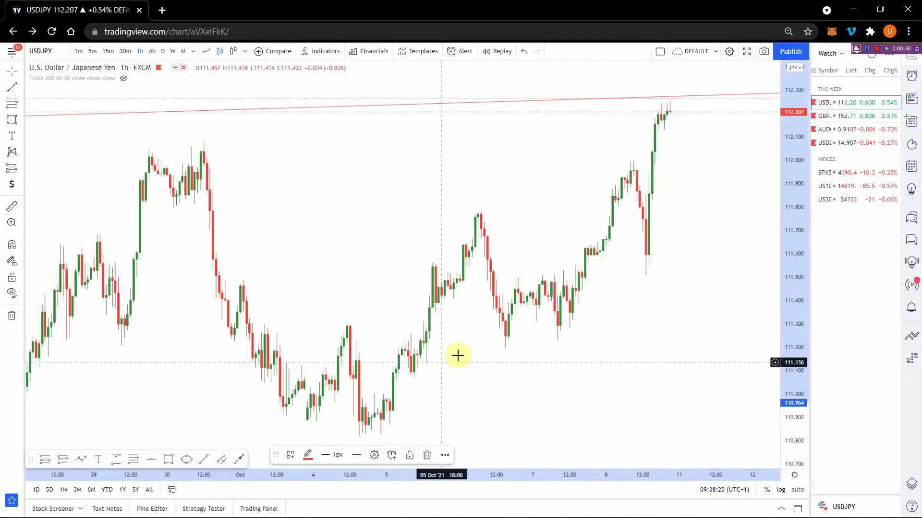
scroll(525, 325, "up", 2)
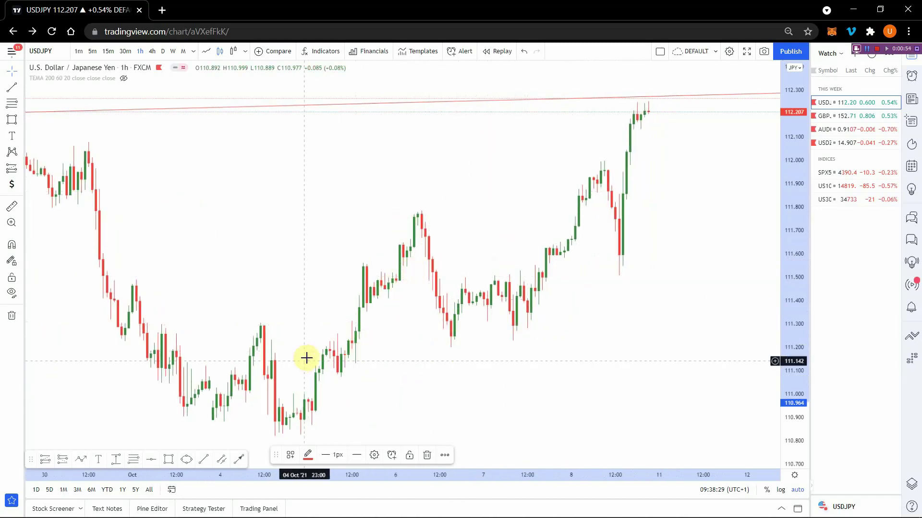
left_click(203, 461)
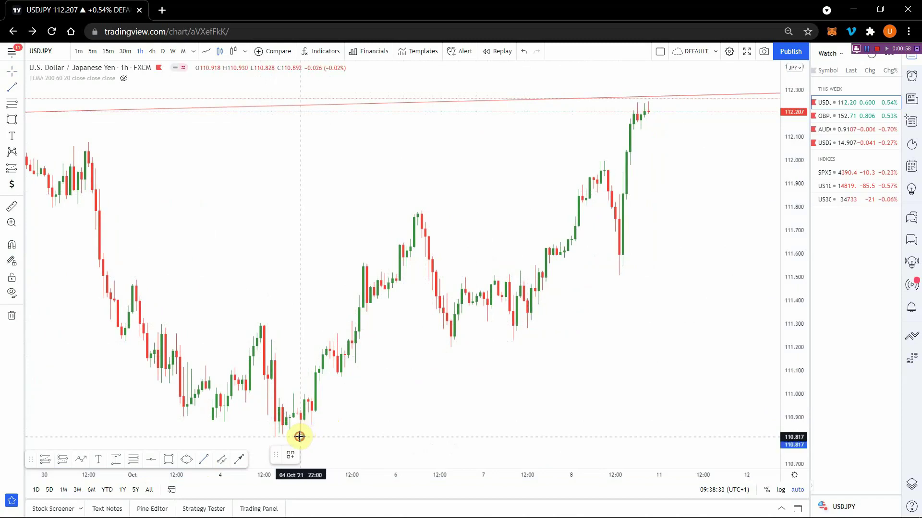
left_click(299, 437)
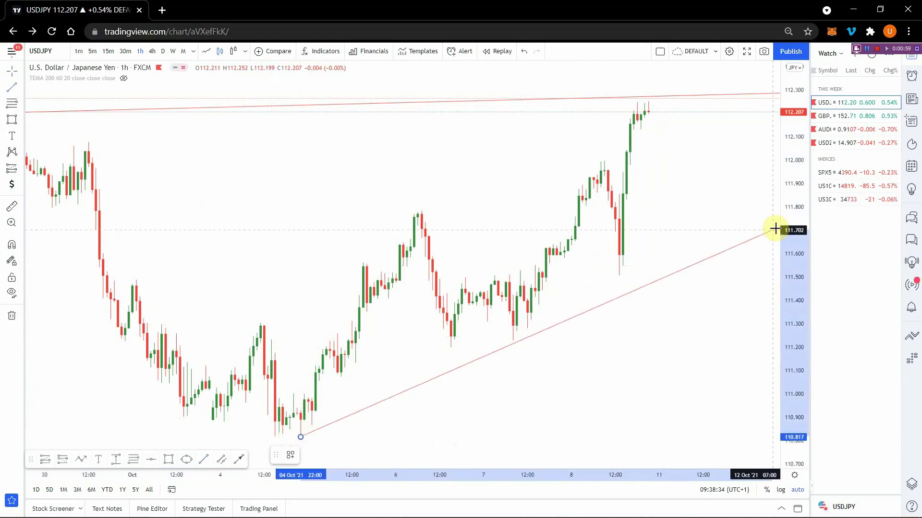
left_click(731, 234)
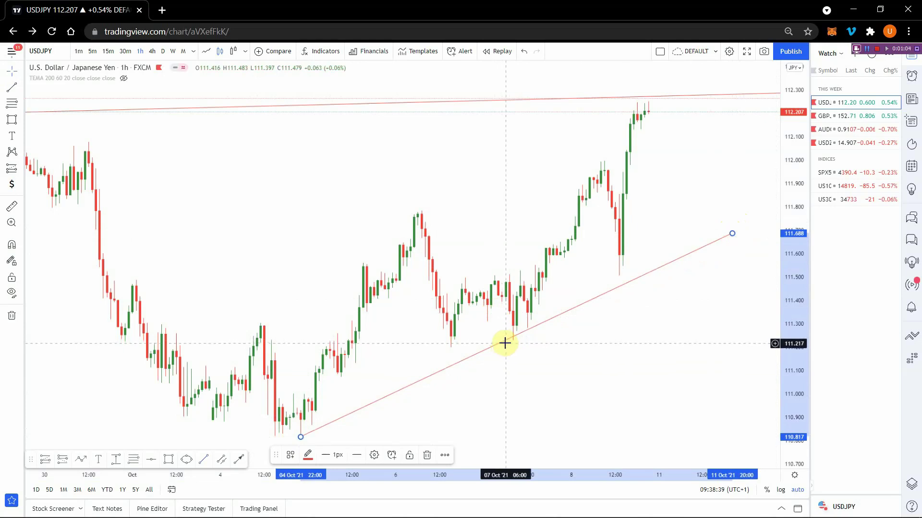
Step: Add a parallel upper trend line along the 1-hour swing highs, starting at about 111.563 on 5 Oct
left_click_drag(505, 341, 514, 168)
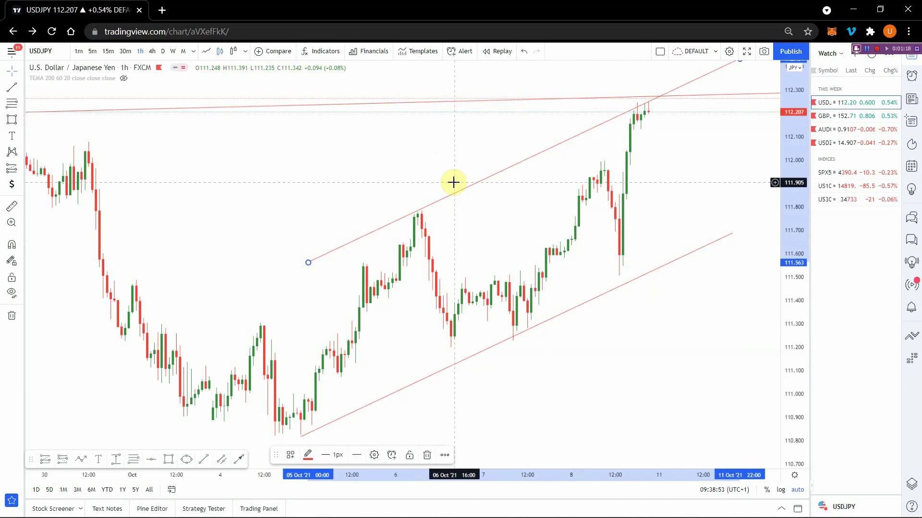
mouse_move(415, 115)
left_mouse_down()
mouse_move(506, 140)
mouse_move(424, 126)
left_mouse_up()
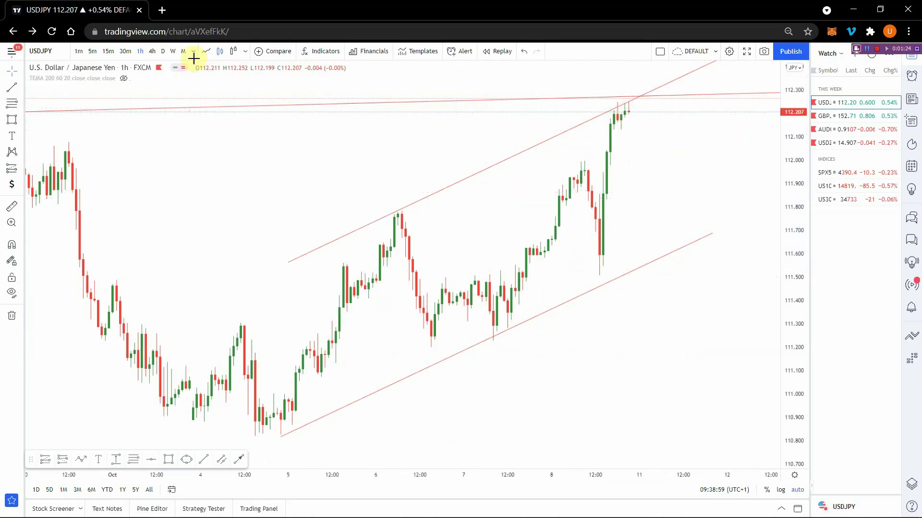
Step: Draw a downward arrow from the latest 1-hour candle at about 112.196 to about 111.655, near the lower trend line
left_click(239, 460)
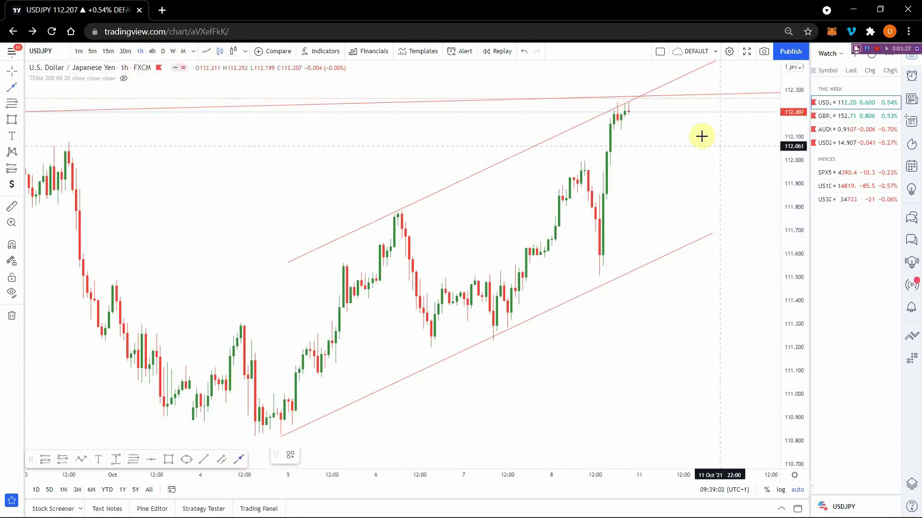
left_click(635, 114)
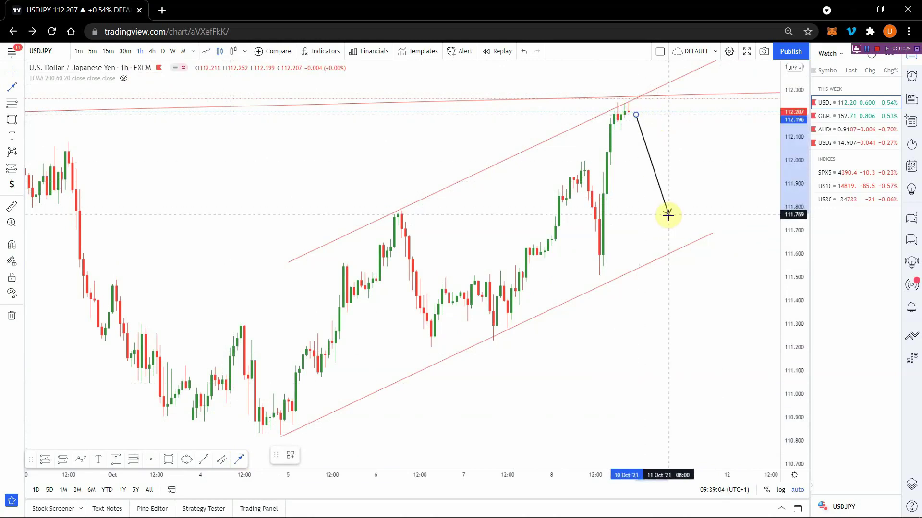
left_click(683, 241)
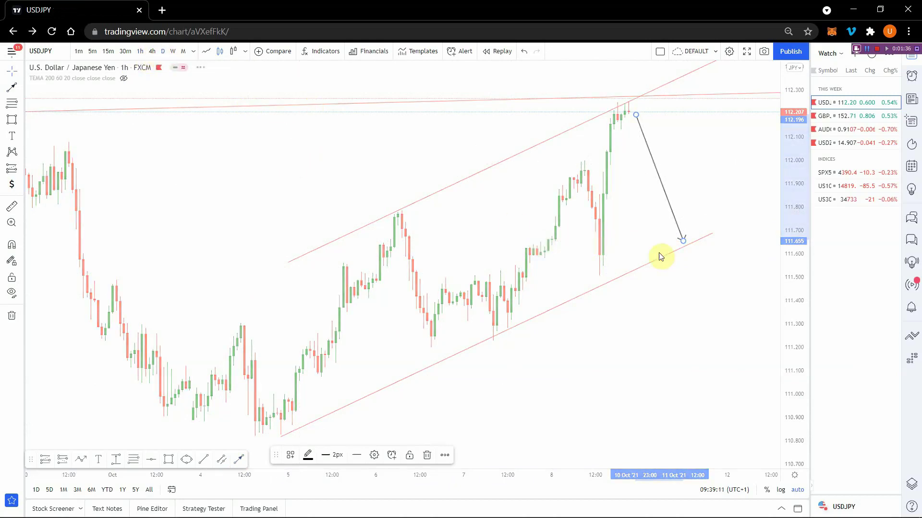
Step: On the daily chart, extend the arrow to about 109.865 just above the channel's lower line, and delete it
left_click(634, 131)
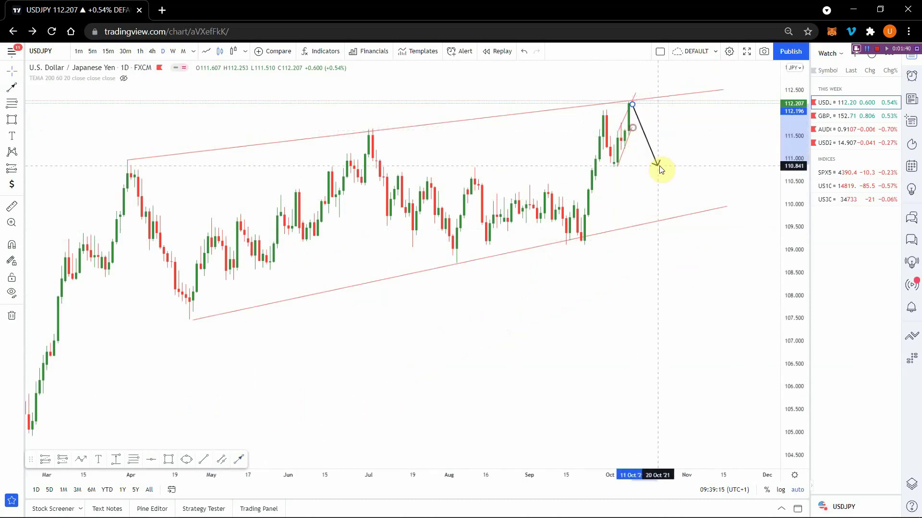
left_click(676, 212)
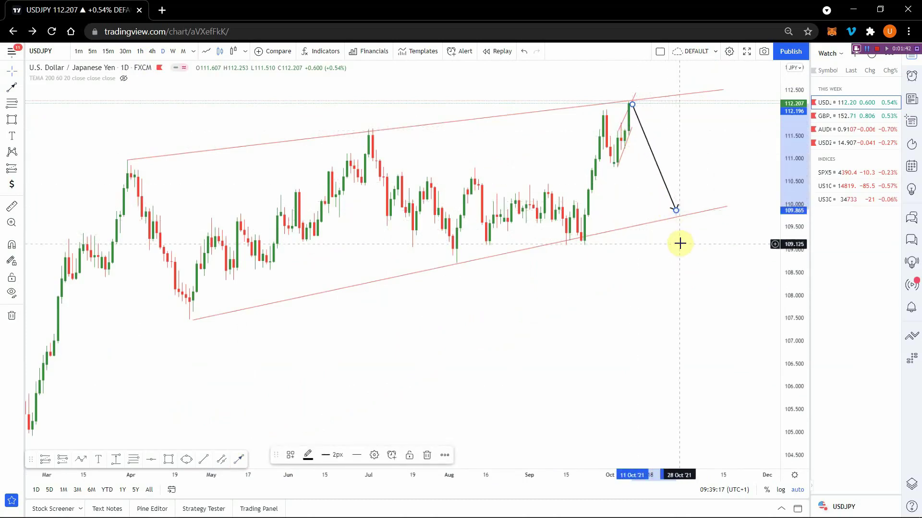
left_click(666, 207)
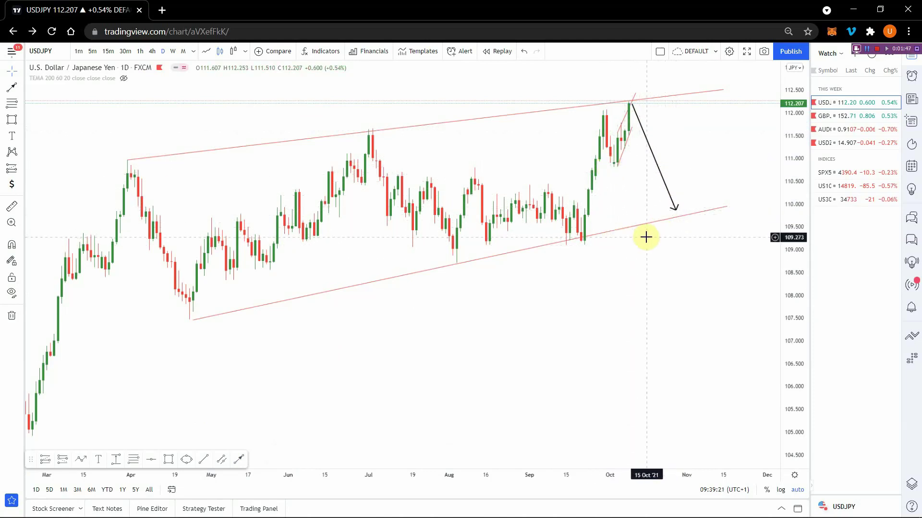
left_click(647, 144)
key("Delete")
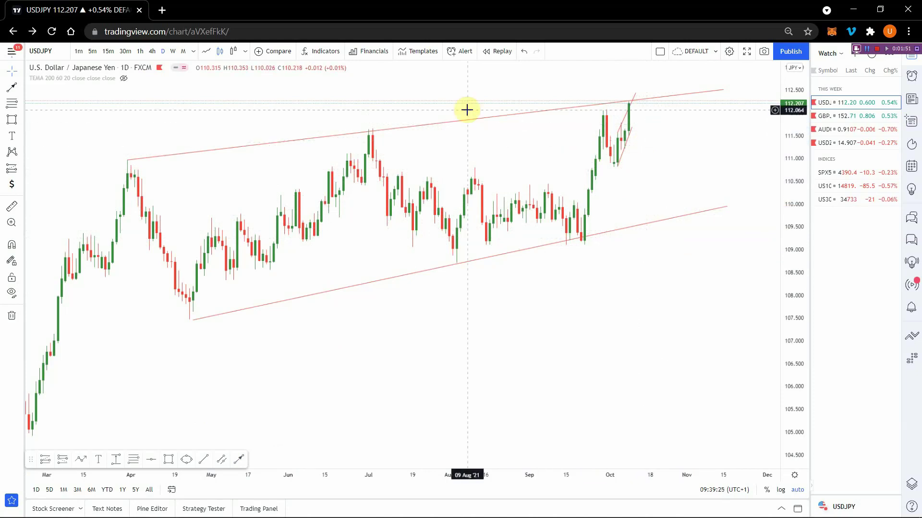
Step: On the 15-minute USDJPY chart, draw a thin support rectangle from about 112.139 to 112.154 under the latest lows
left_click(108, 51)
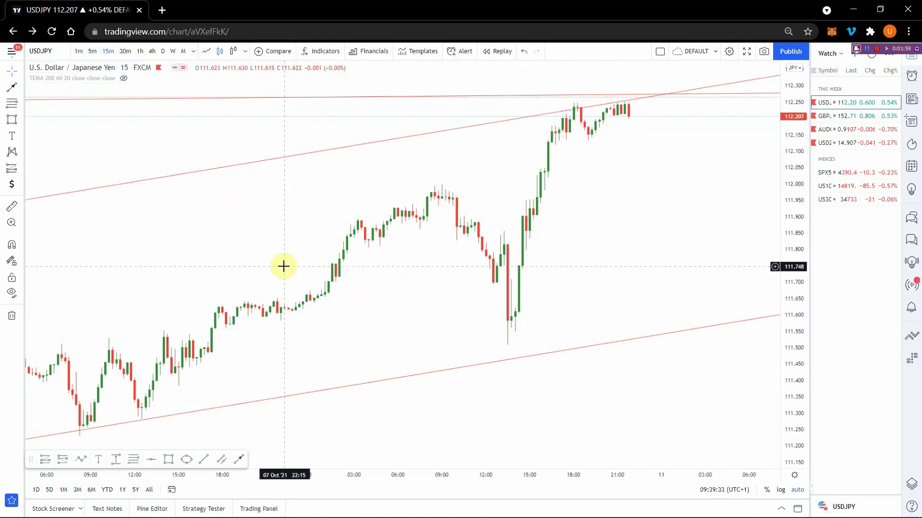
left_click(170, 461)
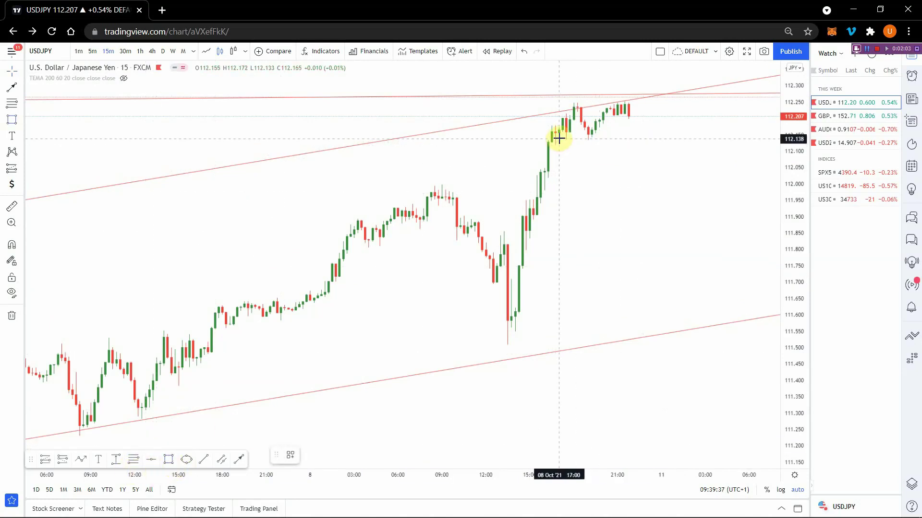
left_click_drag(559, 138, 665, 133)
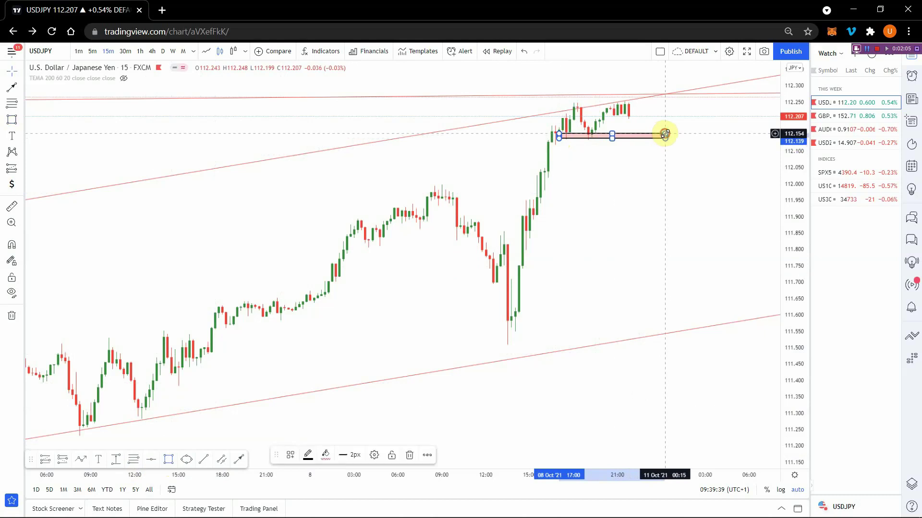
left_click(638, 143)
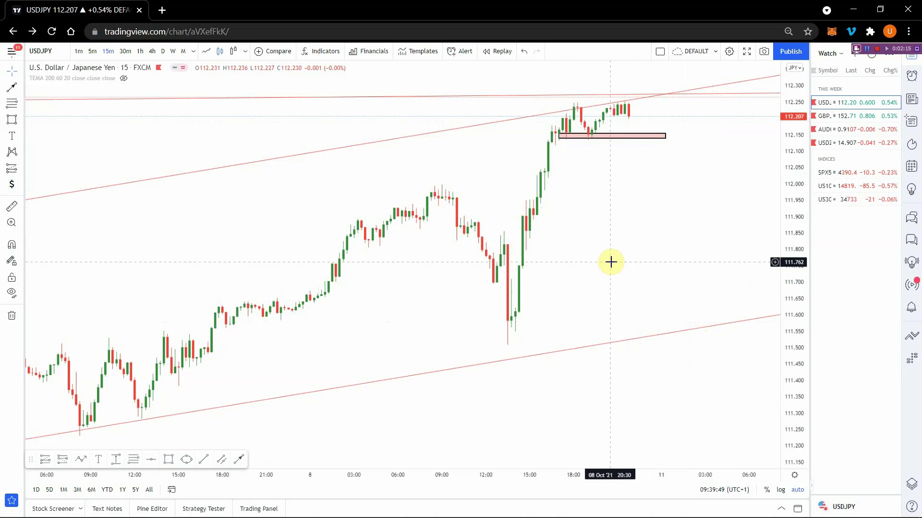
Step: Open the GBPJPY chart from the watchlist on the daily timeframe, showing the 2021 price action
scroll(649, 209, "right", 5)
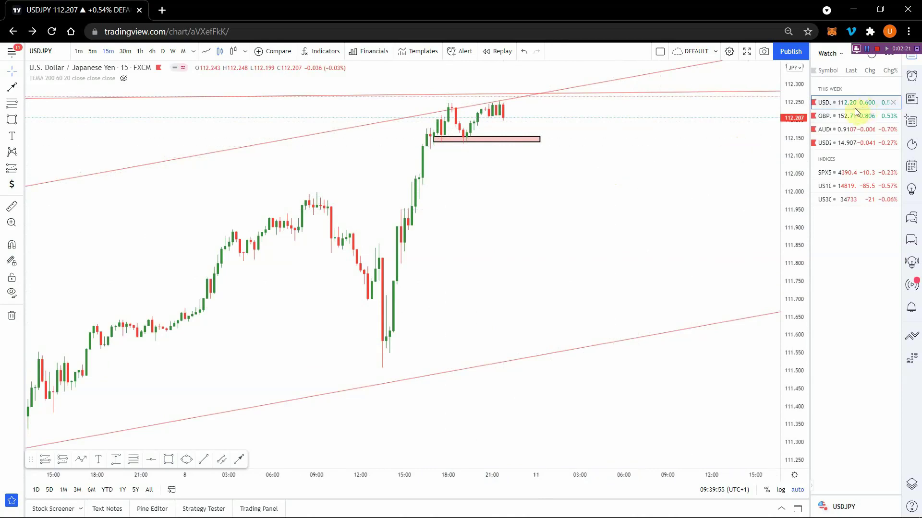
left_click(843, 118)
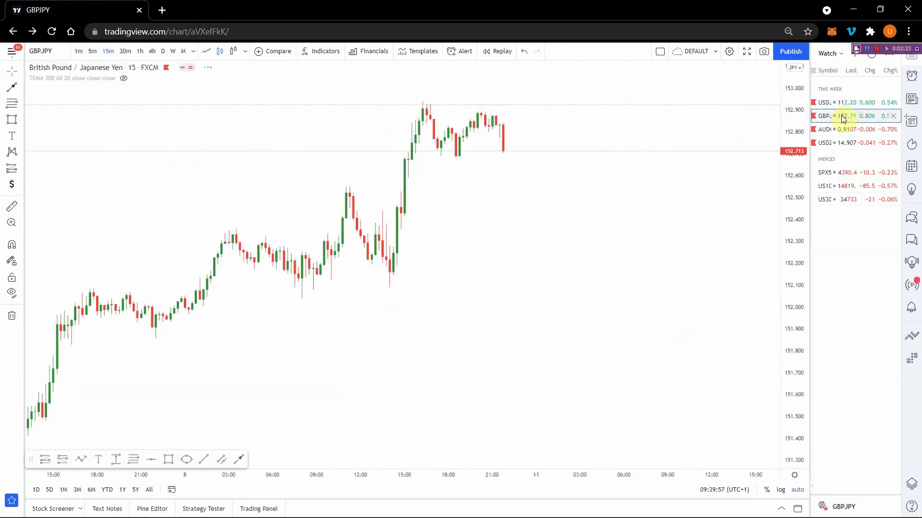
left_click(163, 52)
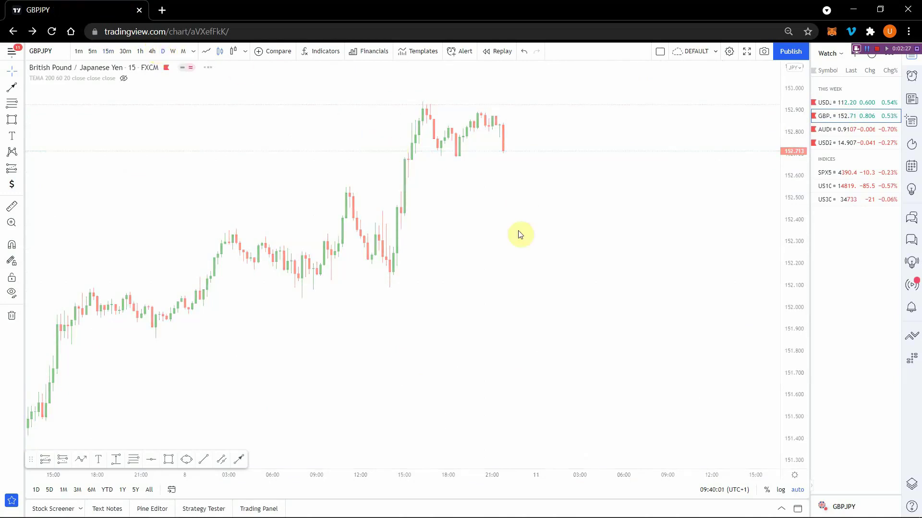
scroll(494, 293, "down", 3)
scroll(491, 288, "up", 3)
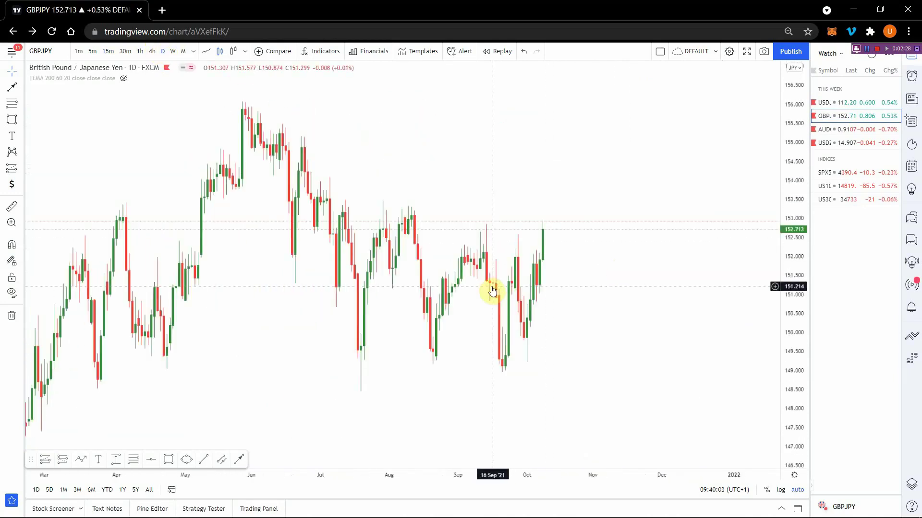
left_click_drag(492, 290, 492, 286)
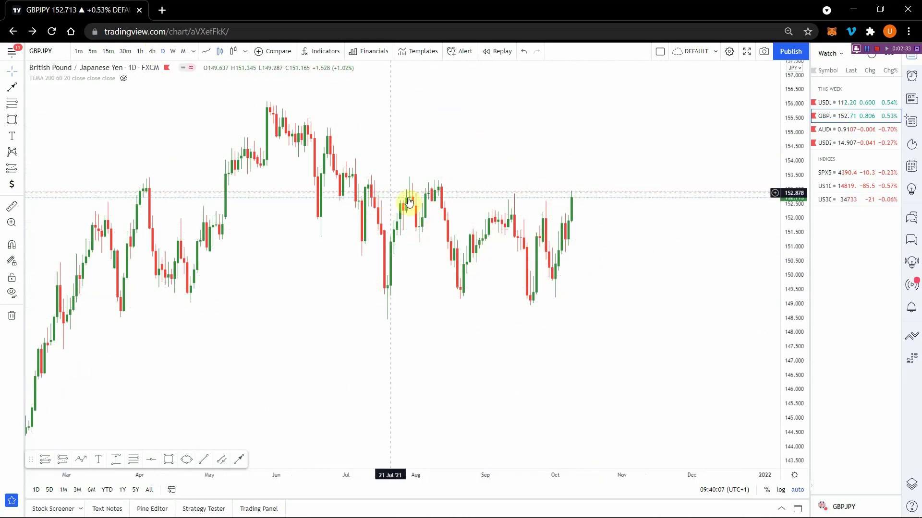
scroll(273, 323, "down", 3)
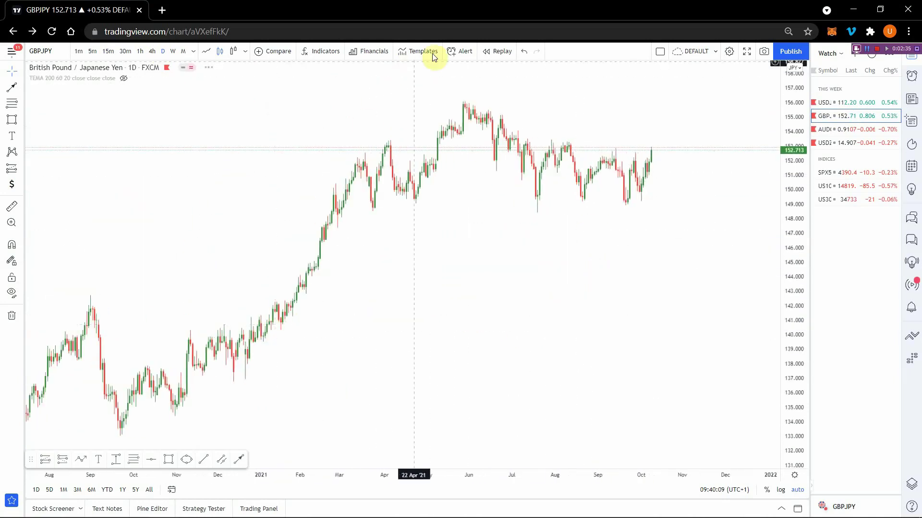
scroll(595, 154, "up", 3)
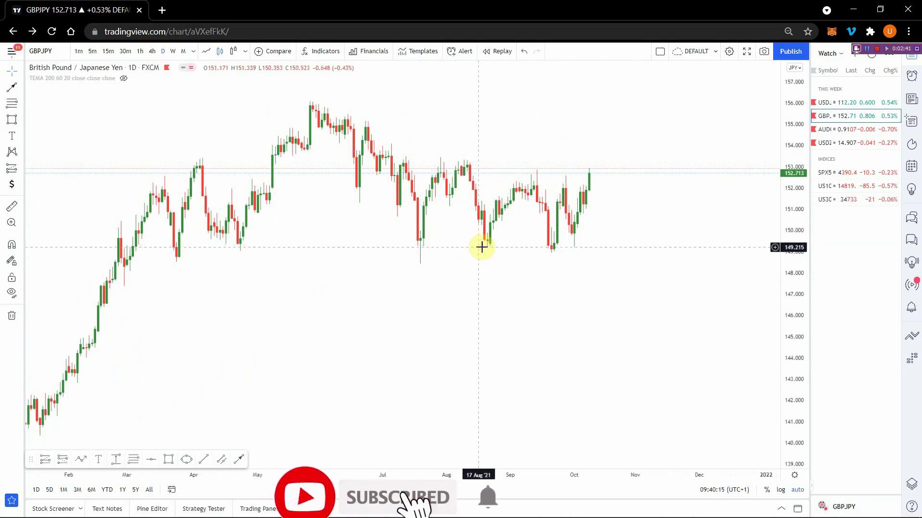
Step: Draw a support rectangle at about 149.024 to 149.363 and a resistance rectangle at about 152.580 to 152.982 on the daily GBPJPY chart
left_click(167, 462)
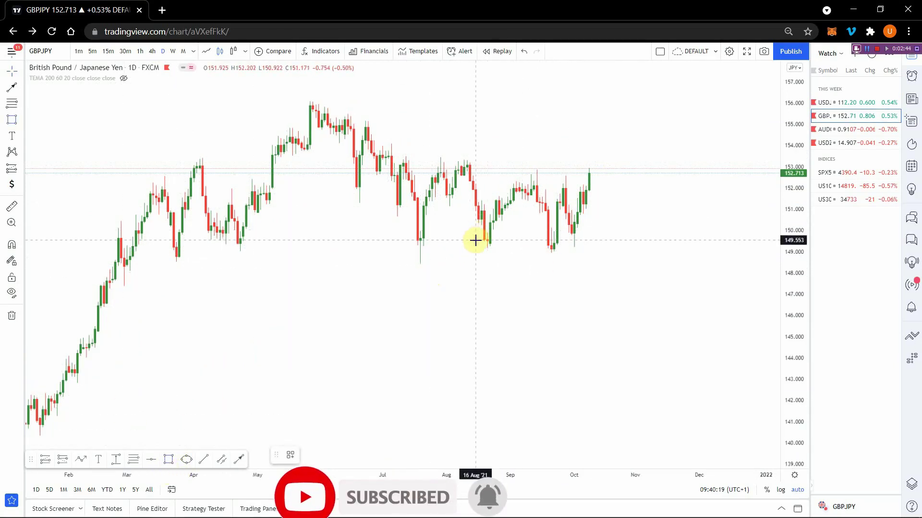
left_click_drag(475, 244, 644, 250)
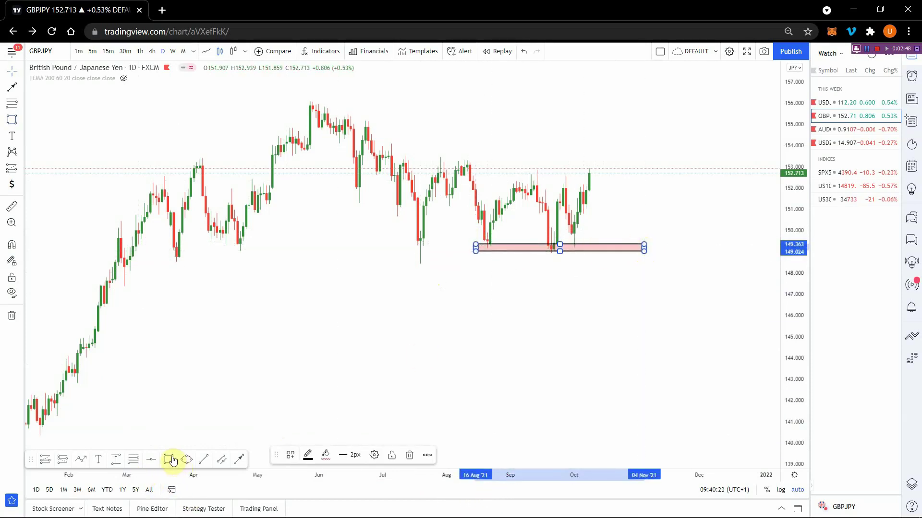
left_click(173, 460)
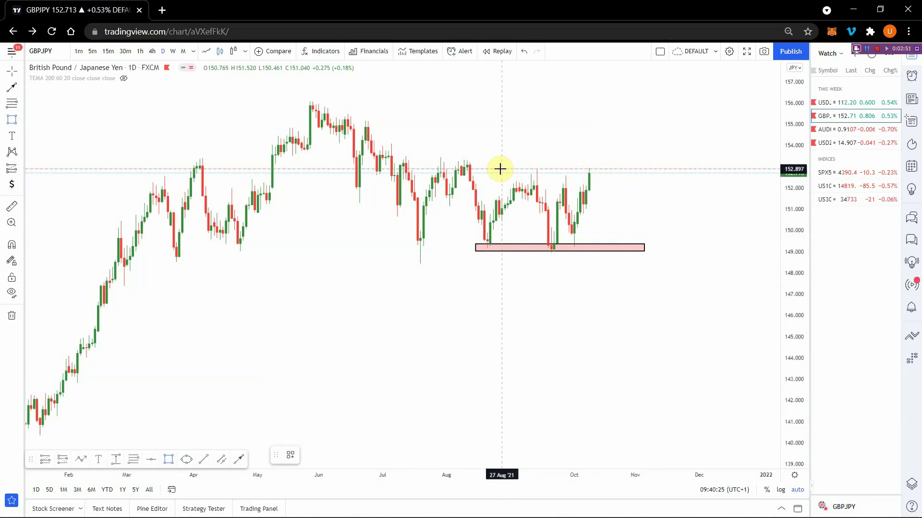
left_click_drag(499, 167, 641, 175)
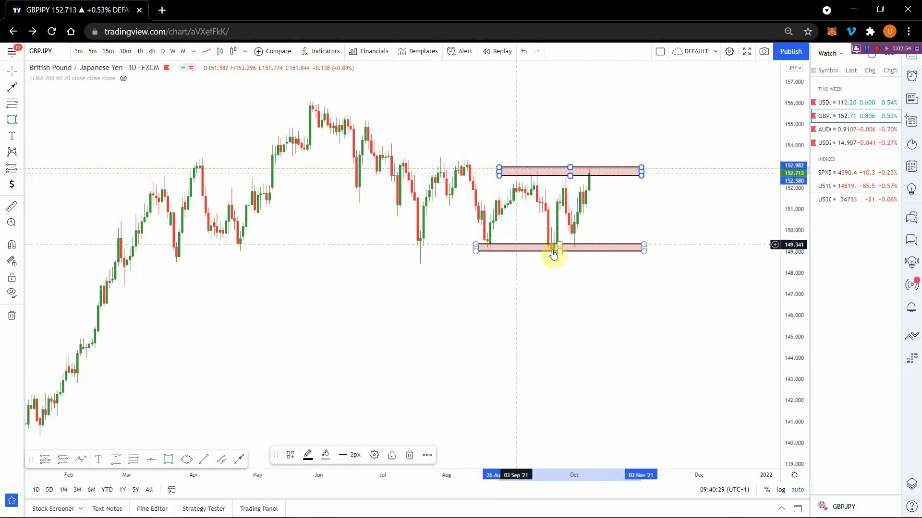
left_click(590, 202)
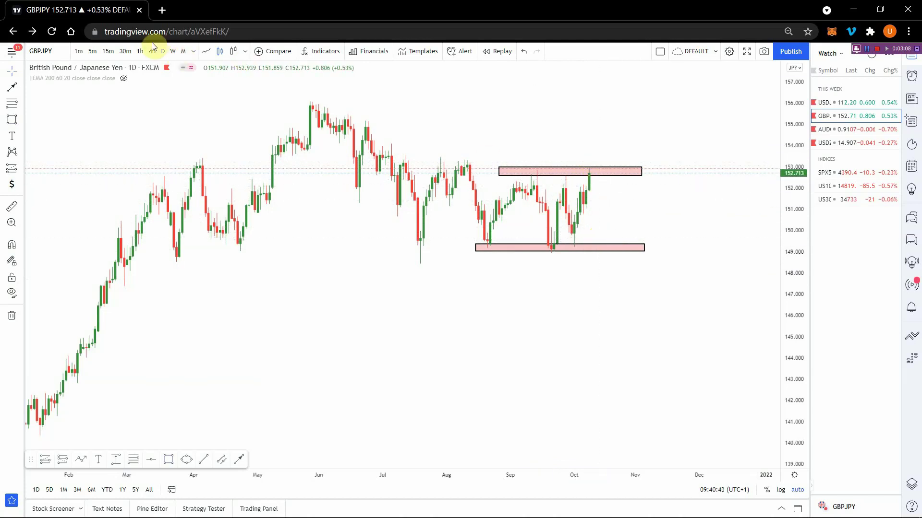
Step: On the 1-hour GBPJPY chart, draw a support rectangle at about 152.08 to 152.15 under the lows of 8 October
left_click(140, 53)
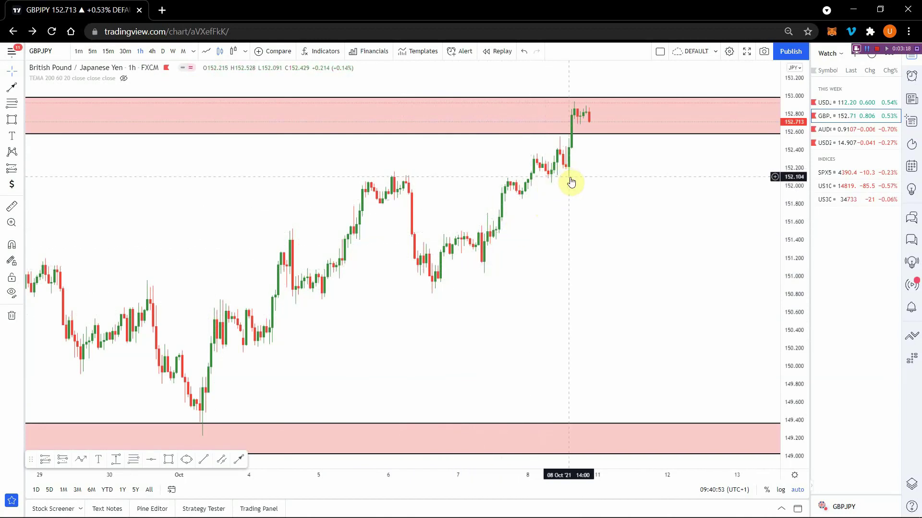
left_click(167, 463)
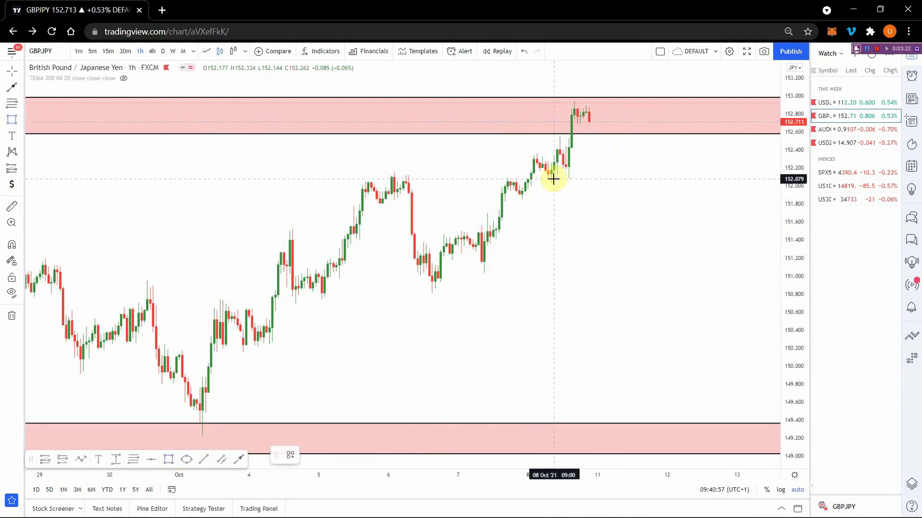
left_click_drag(551, 178, 690, 172)
left_click(592, 228)
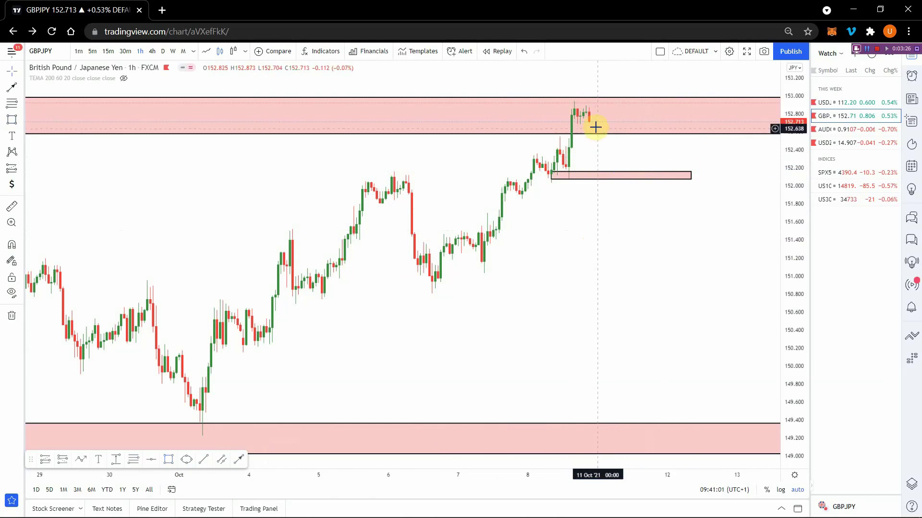
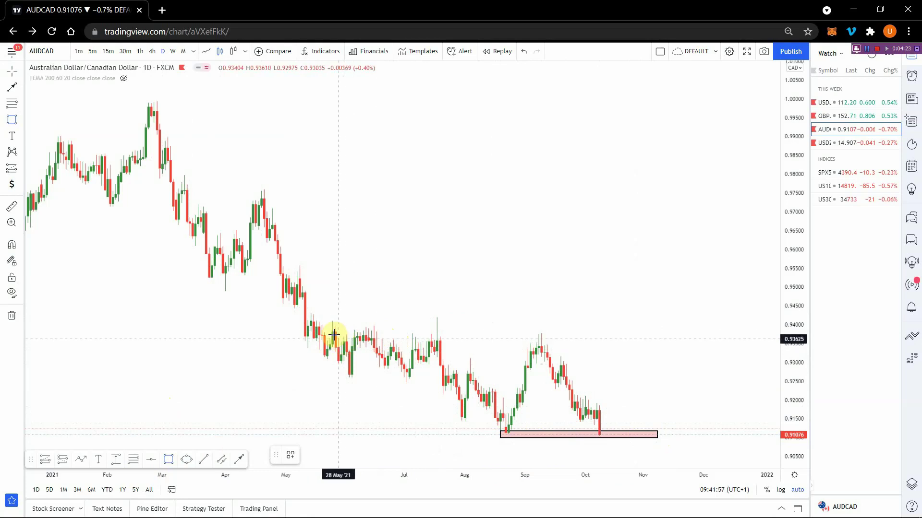
Step: On the daily AUDCAD chart, draw a resistance rectangle at about 0.93721 to 0.94079 and a descending trend line from about 0.94199 to 0.93124
left_click_drag(332, 321, 604, 335)
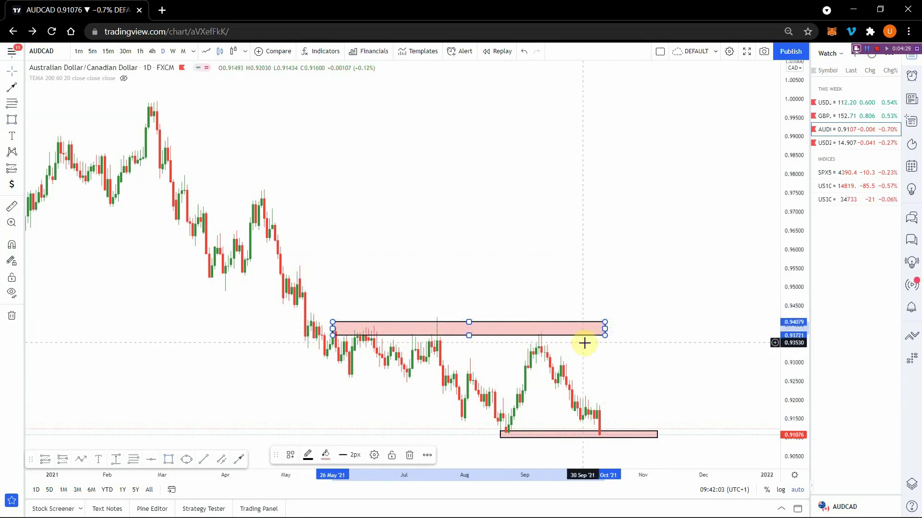
left_click(603, 362)
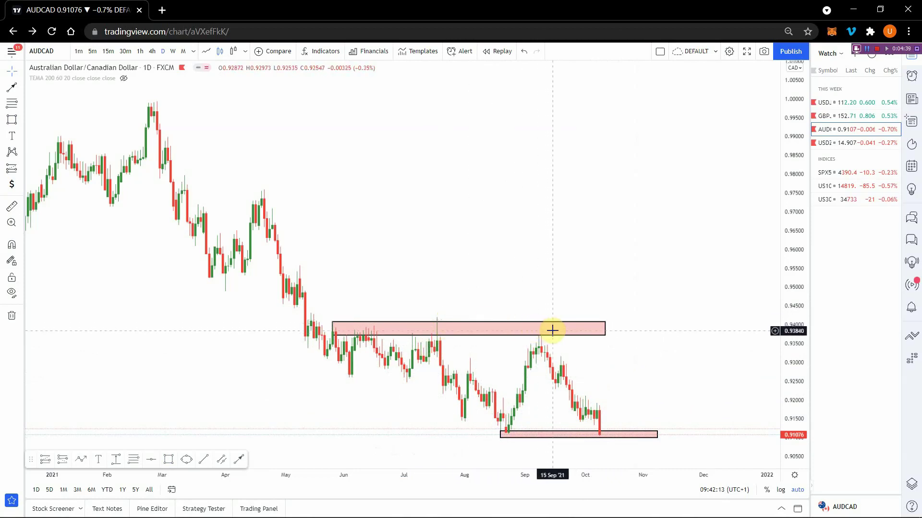
left_click(203, 459)
left_click(437, 317)
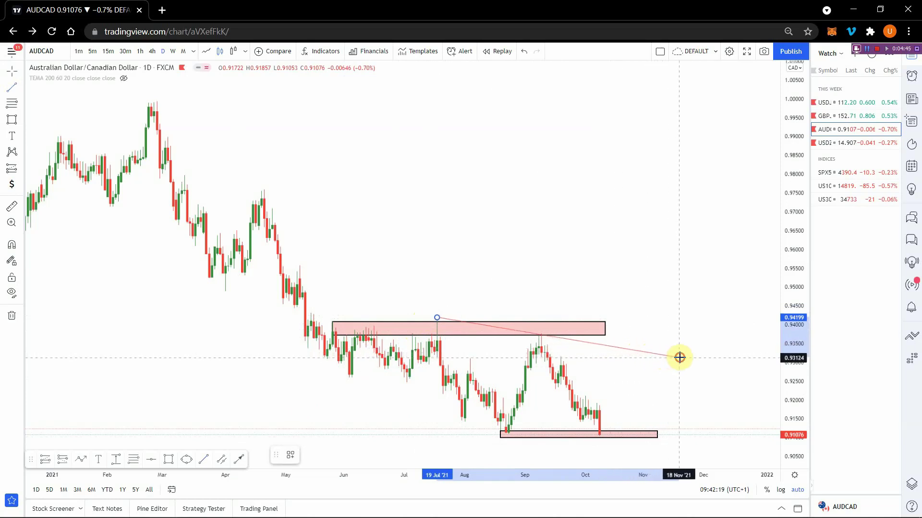
left_click(679, 358)
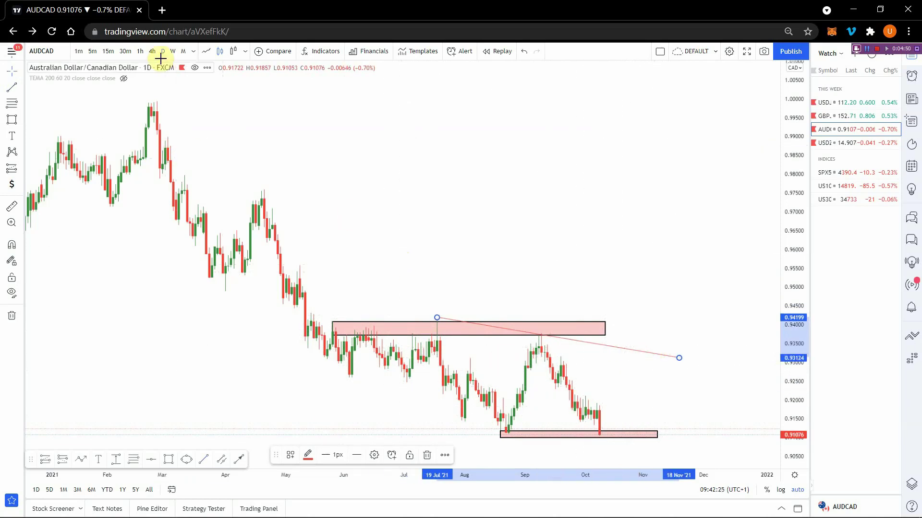
Step: On the 4-hour AUDCAD chart, draw a rectangle at about 0.91350 to 0.91416 along the lows from 29 September
left_click(151, 52)
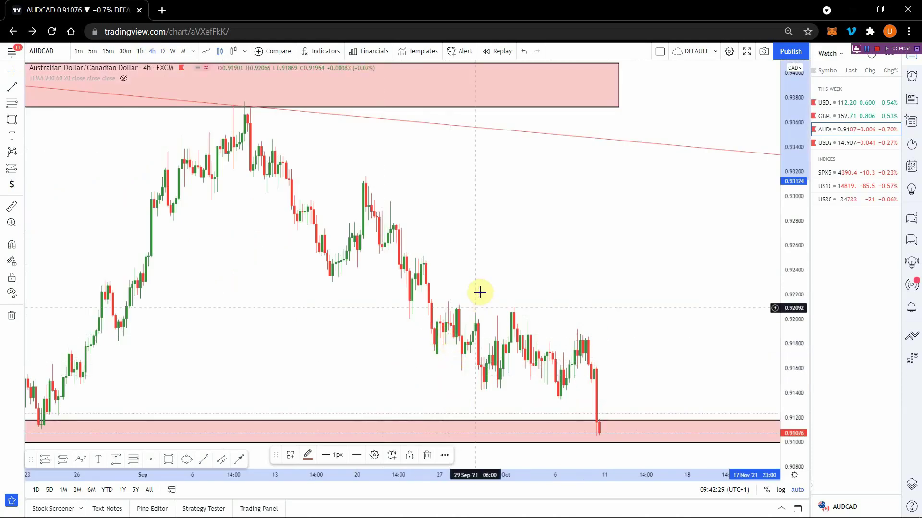
scroll(480, 292, "up", 1)
scroll(480, 291, "up", 1)
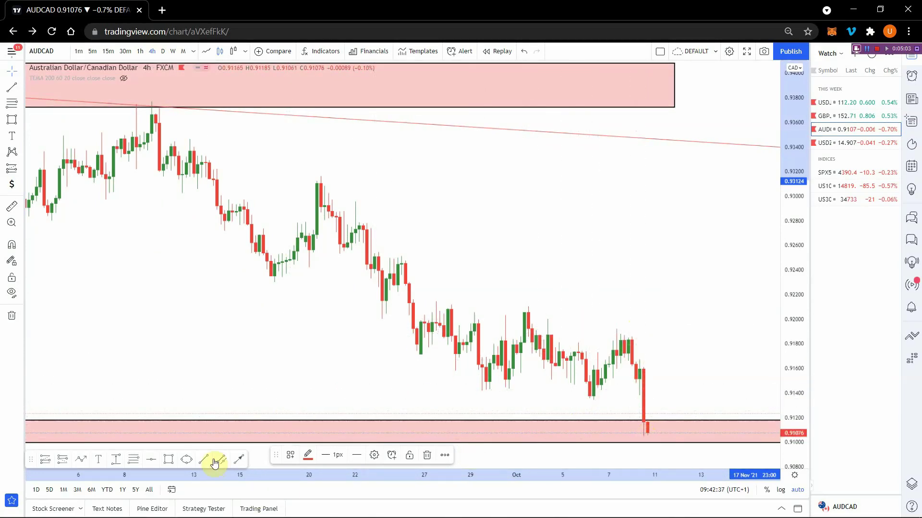
left_click(167, 460)
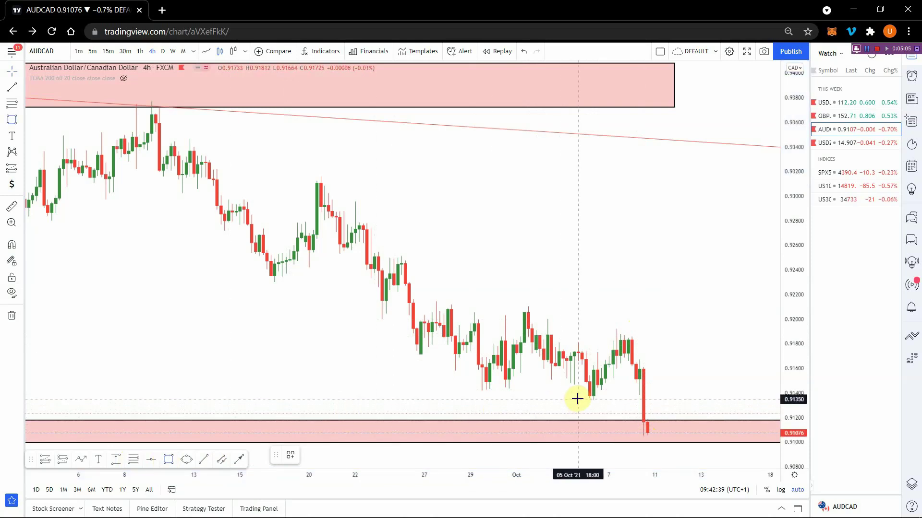
left_click_drag(480, 391, 666, 400)
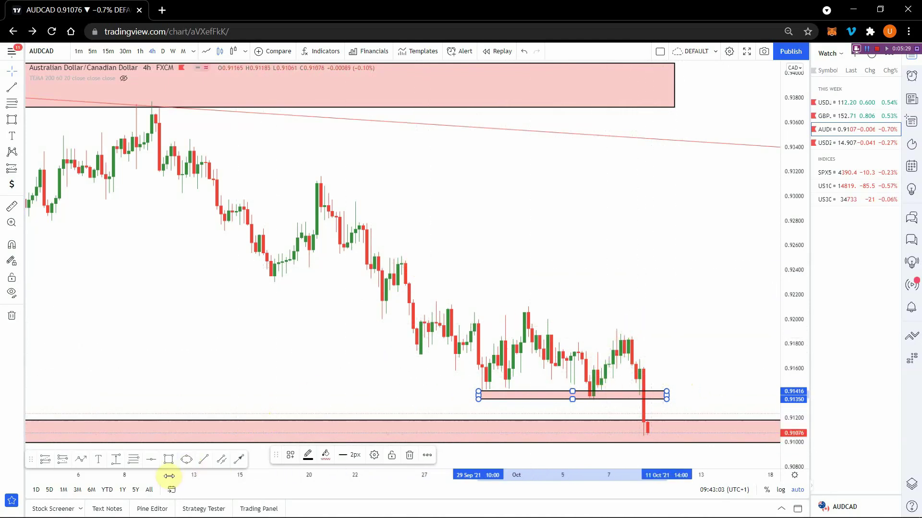
Step: Draw a resistance rectangle at about 0.91836 to 0.91931 over the latest swing high on the 4-hour AUDCAD chart
left_click(168, 460)
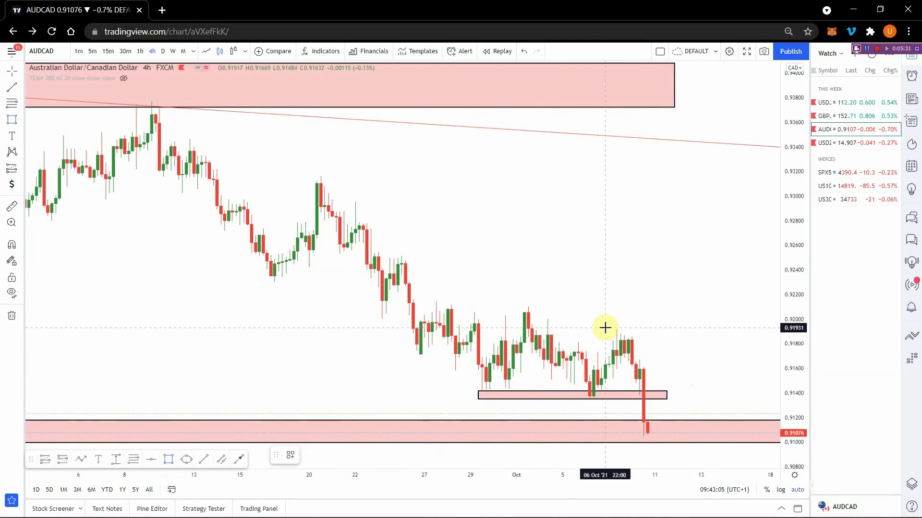
left_click_drag(600, 328, 744, 340)
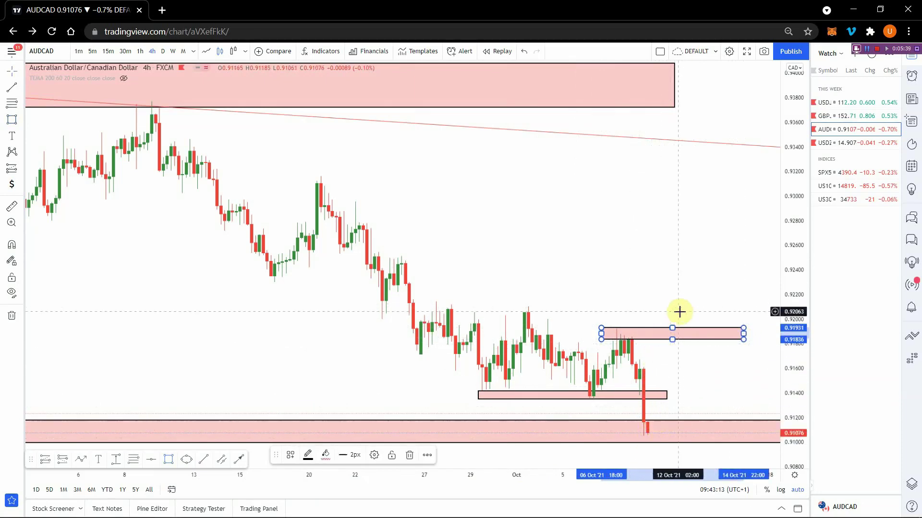
left_click(685, 370)
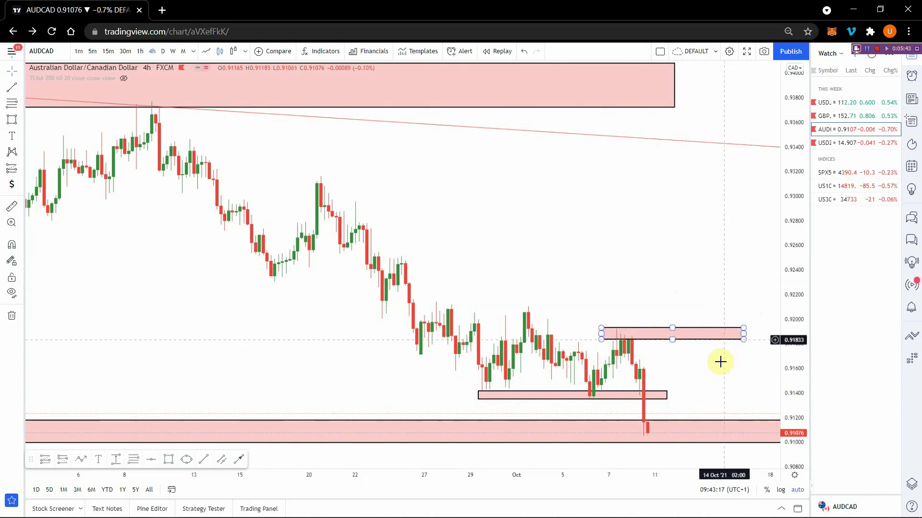
Step: On the 30-minute AUDCAD chart, delete the rectangle between about 0.91350 and 0.91416
scroll(716, 382, "right", 5)
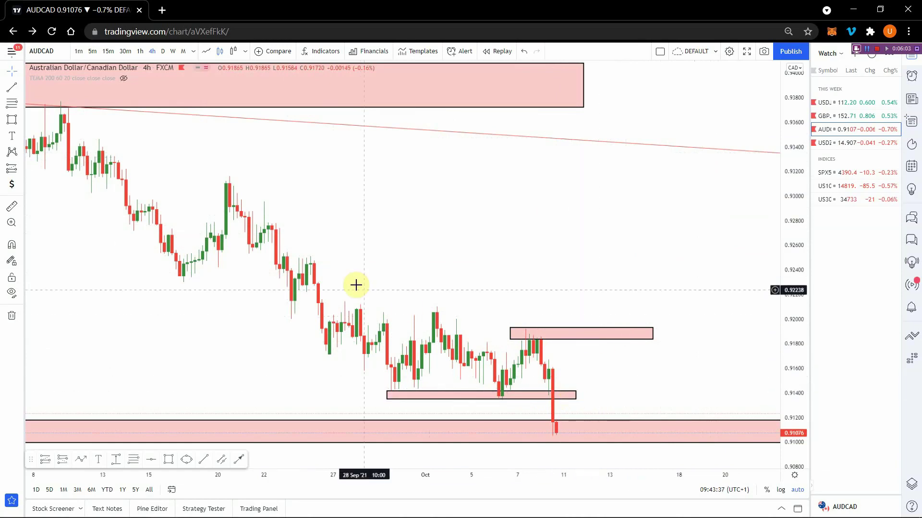
left_click(124, 52)
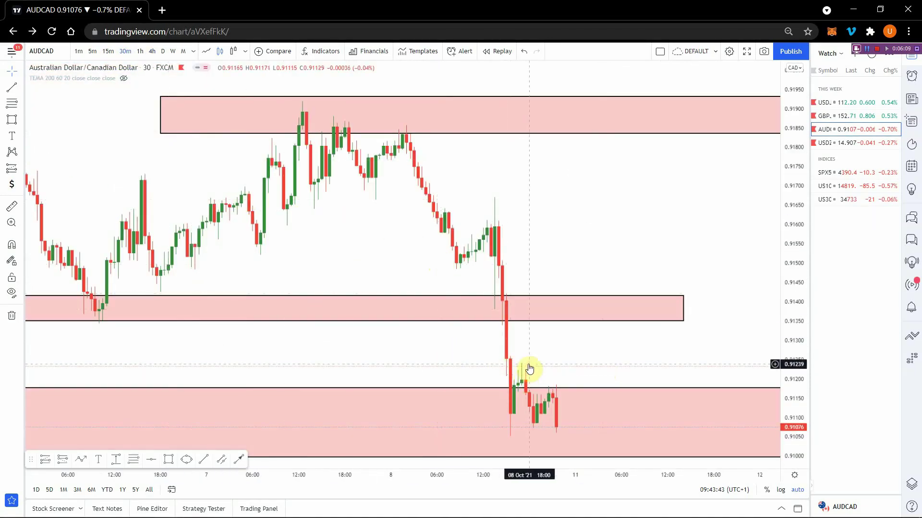
left_click(169, 460)
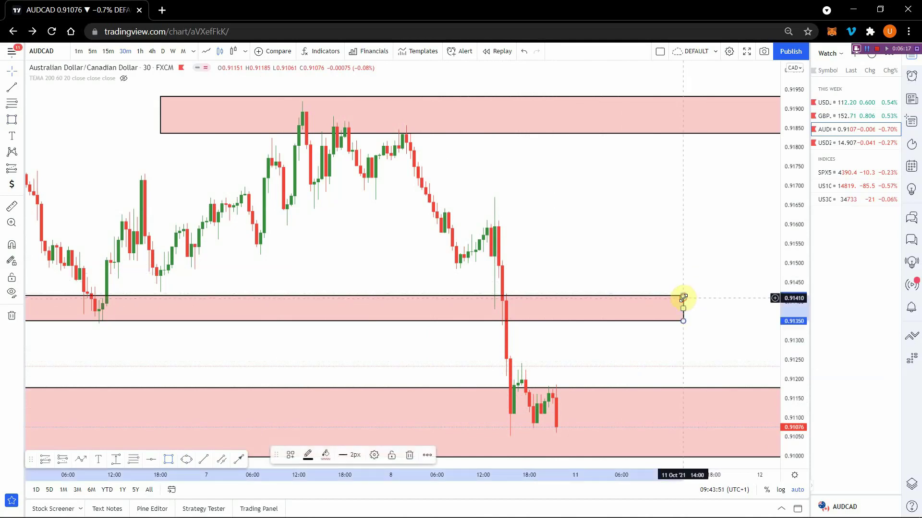
key("Delete")
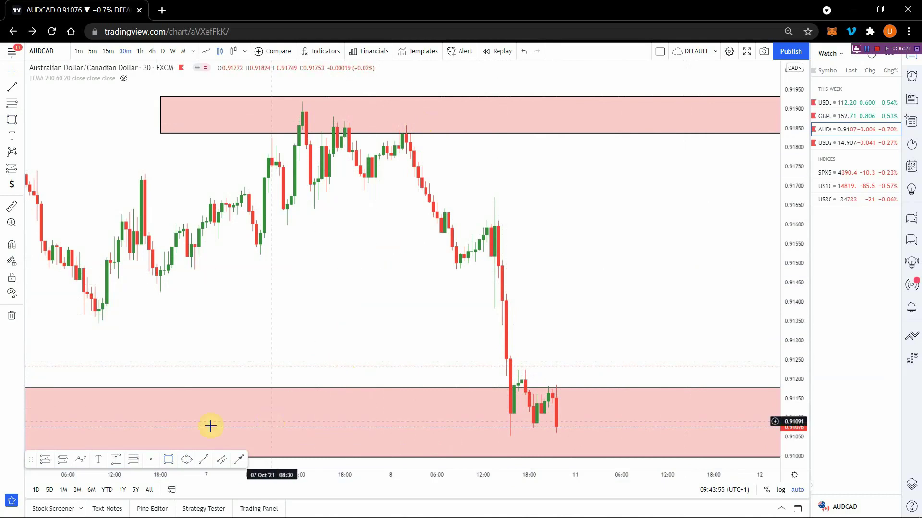
Step: Draw a small resistance rectangle at about 0.9122 to 0.9125 over the latest highs, just above the large support zone
left_click(169, 461)
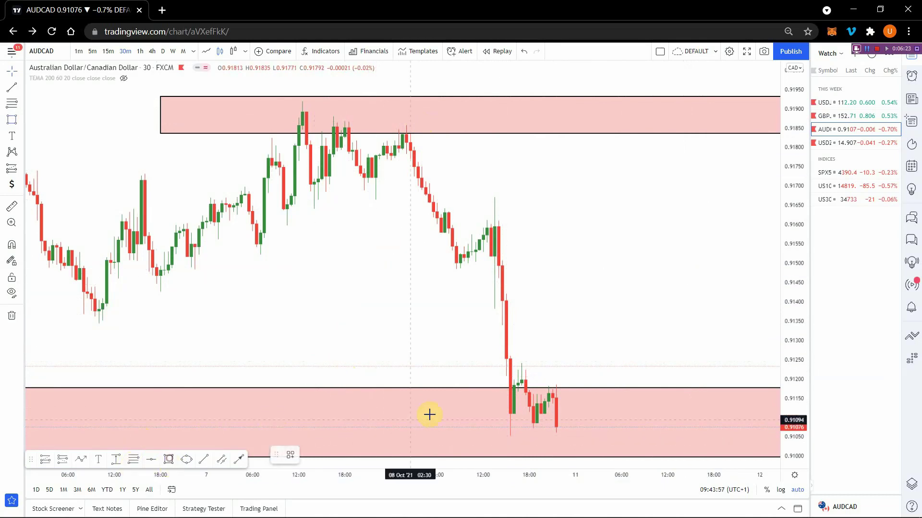
left_click_drag(515, 362, 607, 369)
left_click(628, 368)
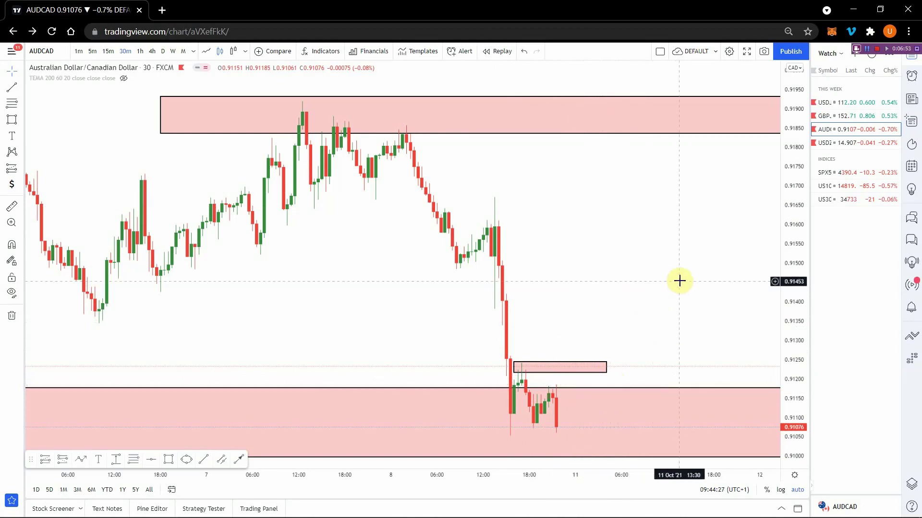
Step: Open the USDZAR chart from the watchlist on the weekly timeframe, showing the price action from 2019 onward
scroll(458, 291, "down", 5)
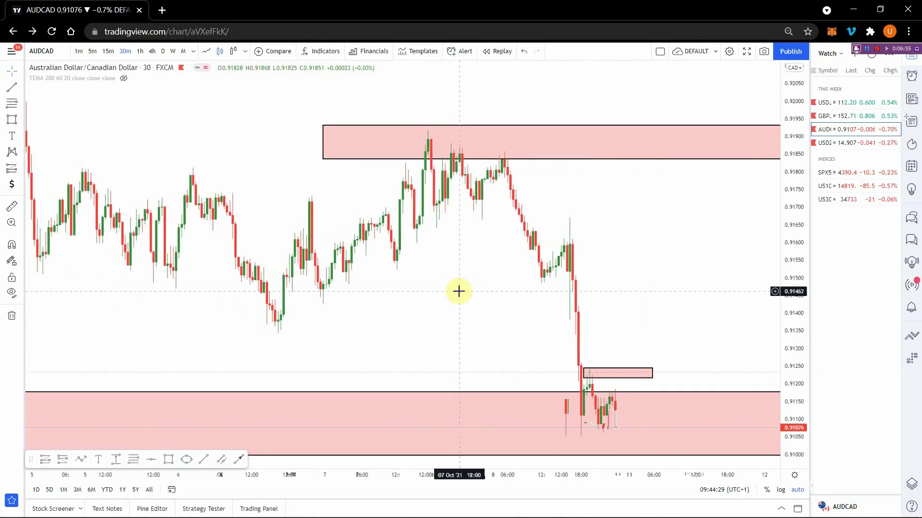
left_click(841, 146)
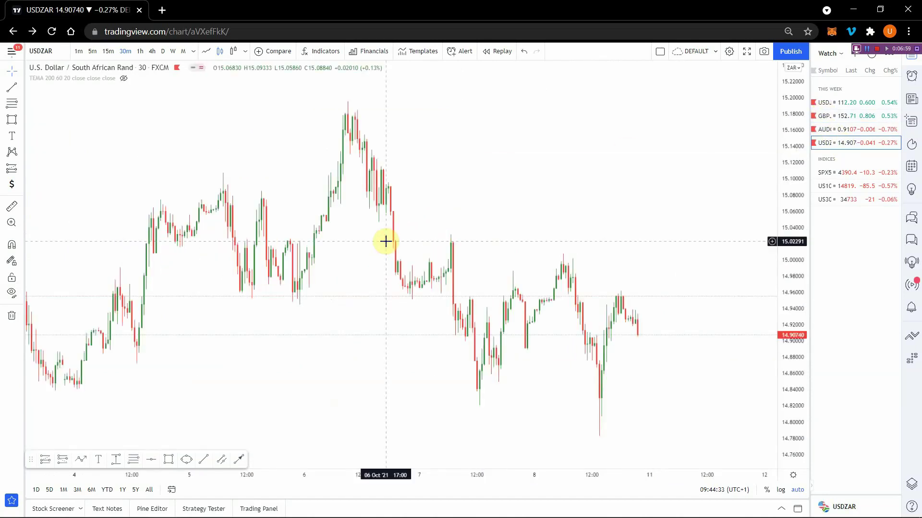
left_click(172, 51)
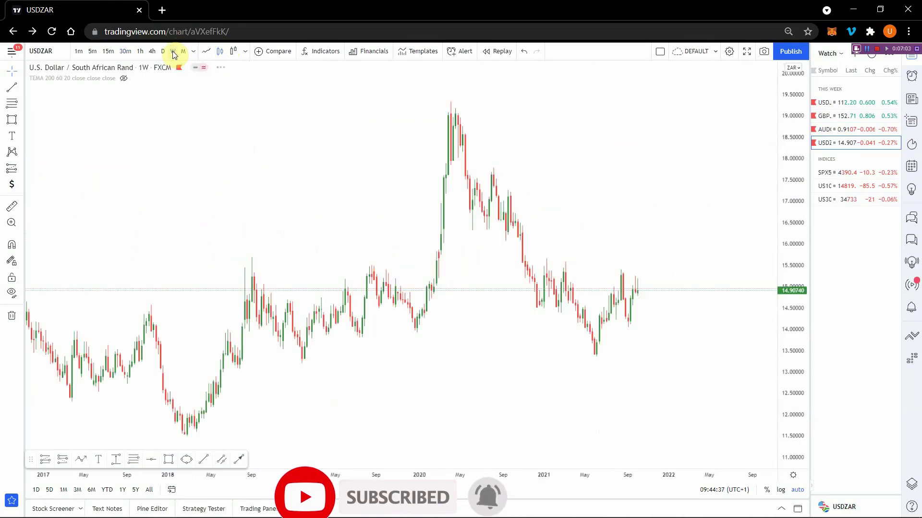
scroll(381, 307, "up", 3)
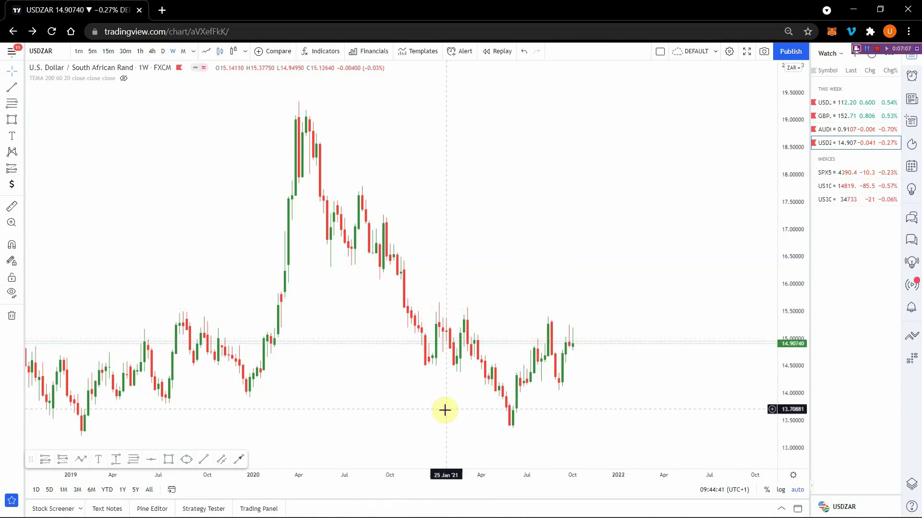
Step: Draw an inverse Head and Shoulders pattern with the left shoulder at about 14.466, head at about 13.388 and right shoulder at about 14.161
left_click(18, 151)
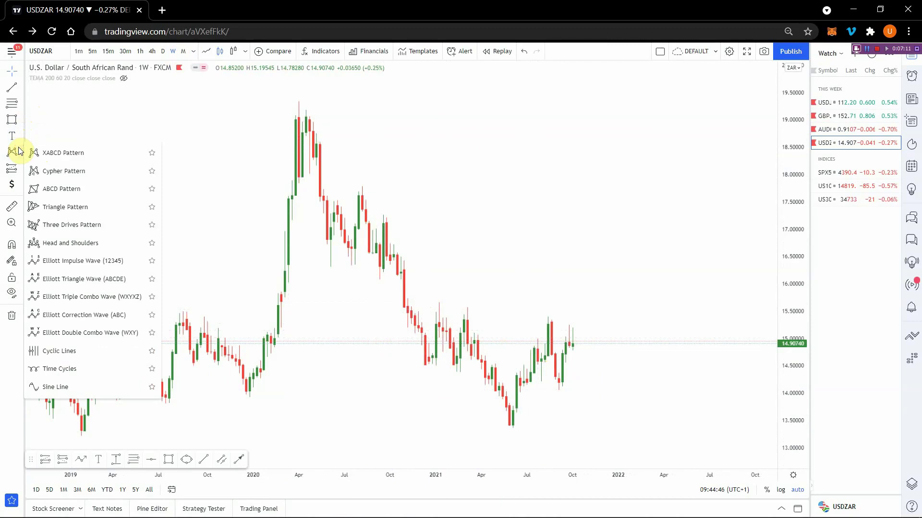
left_click(84, 243)
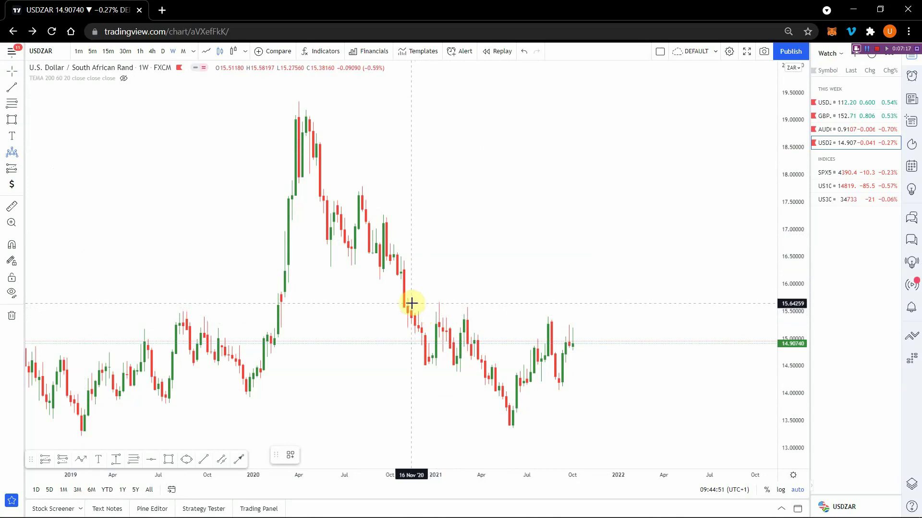
left_click(407, 301)
left_click(442, 367)
left_click(466, 308)
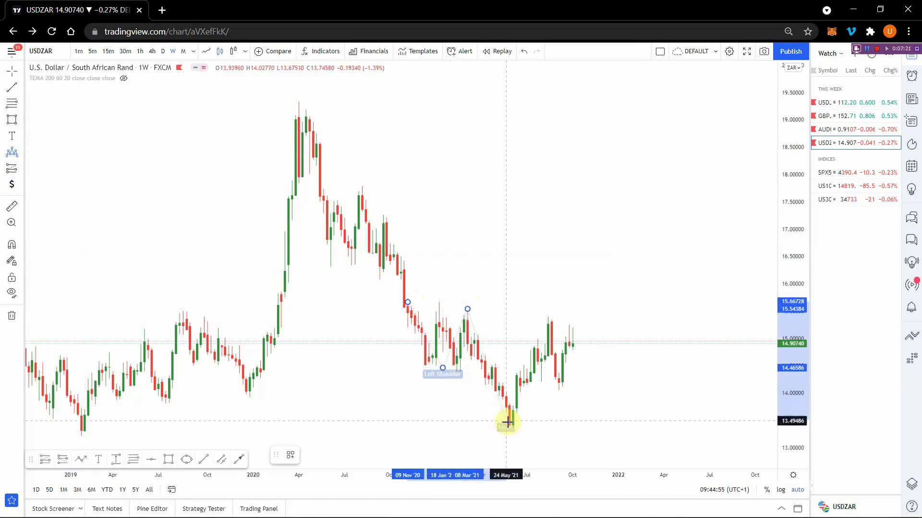
left_click(509, 426)
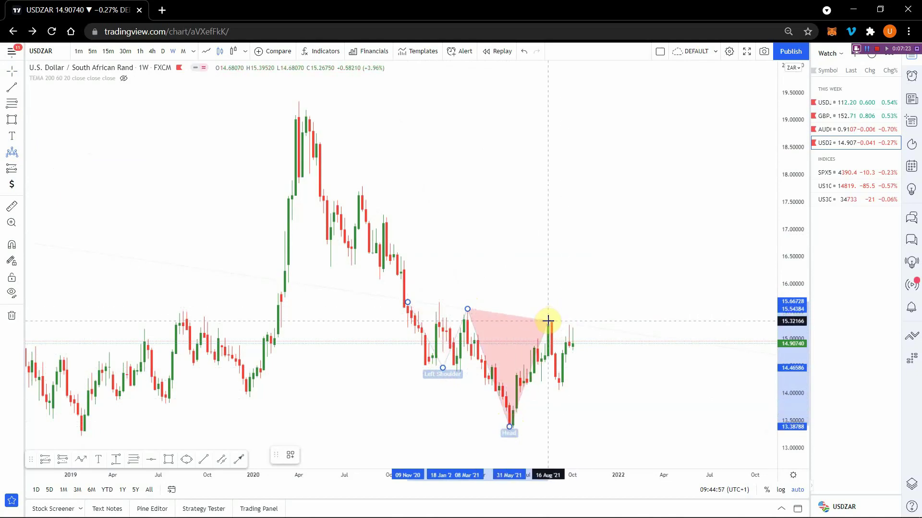
left_click(548, 318)
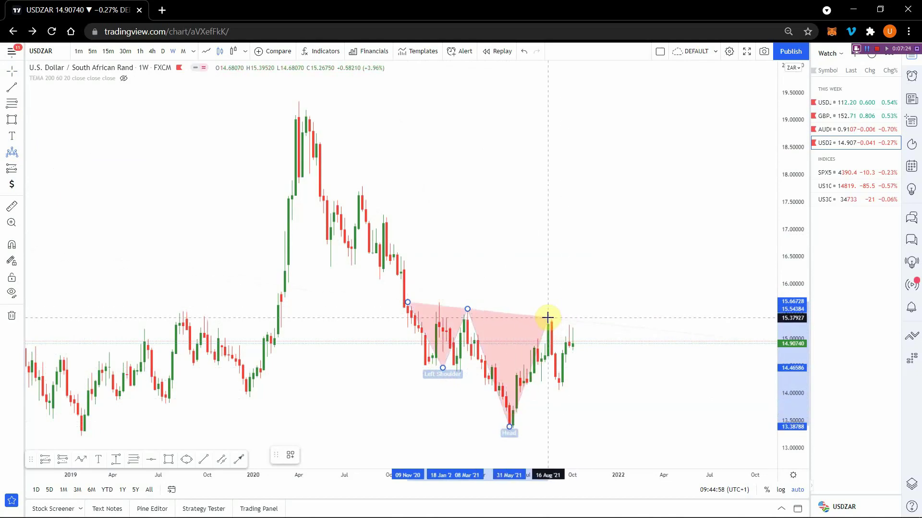
left_click(558, 384)
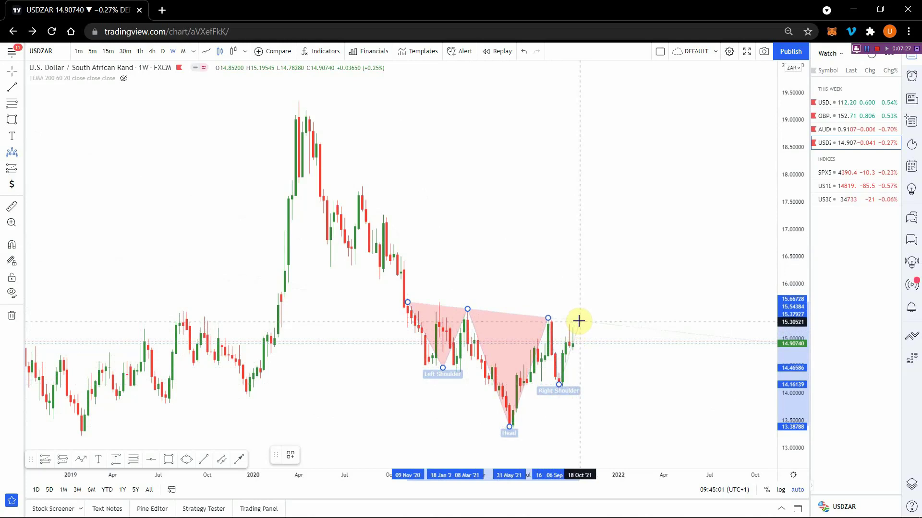
left_click(579, 320)
left_click(594, 380)
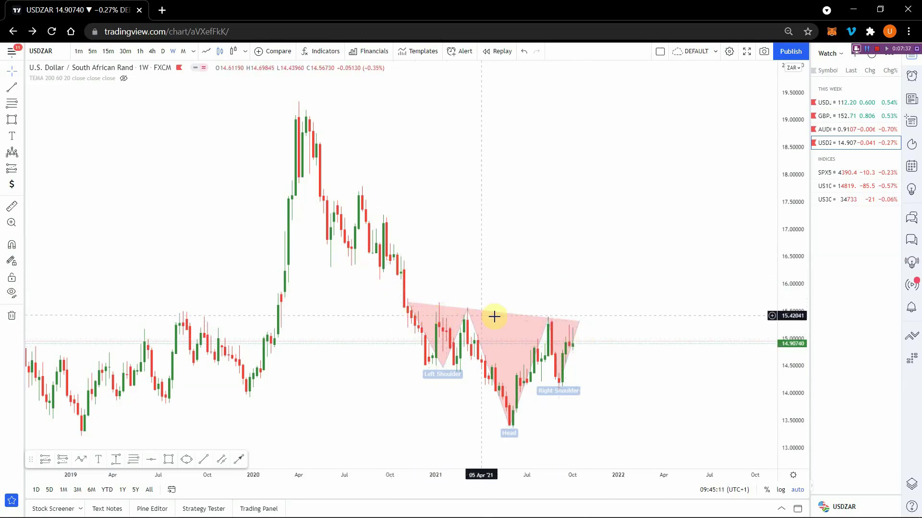
Step: Draw a trend line along the pattern's neckline from about 15.725 in October 2020 to about 15.190 in January 2022
left_click(200, 459)
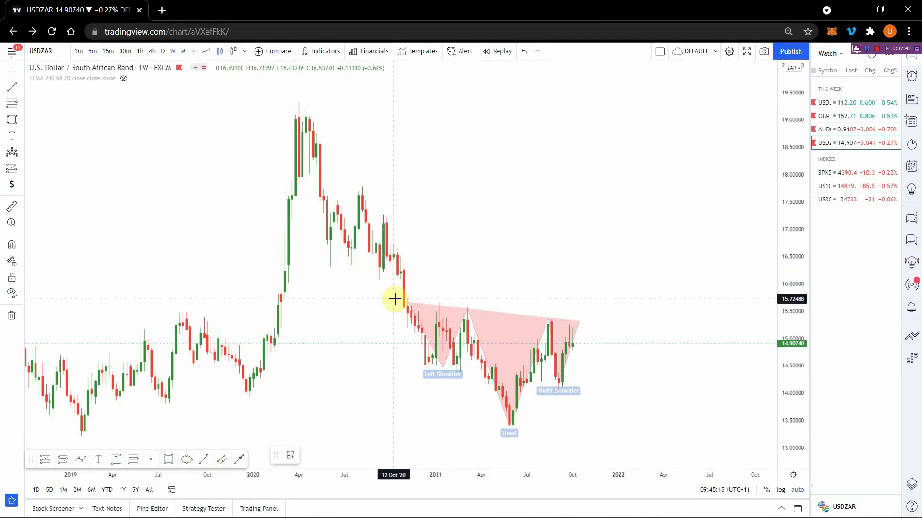
left_click_drag(395, 299, 621, 331)
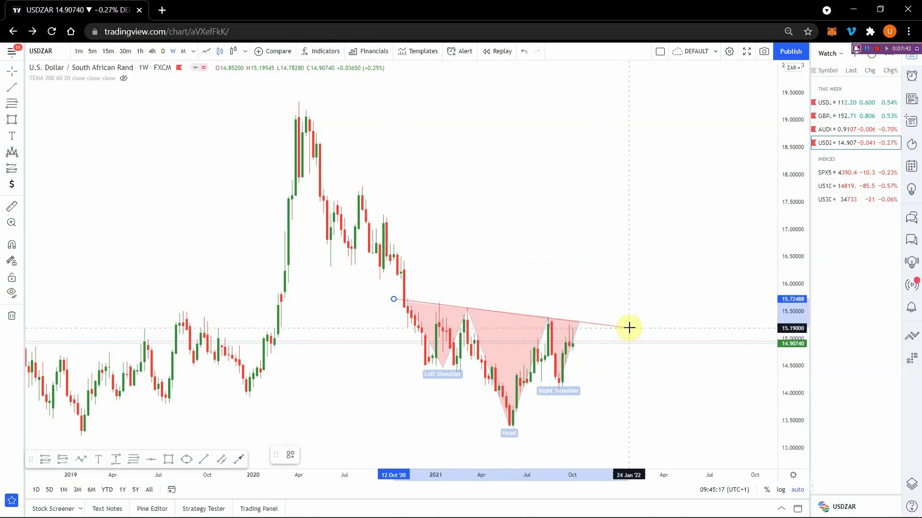
left_click(625, 329)
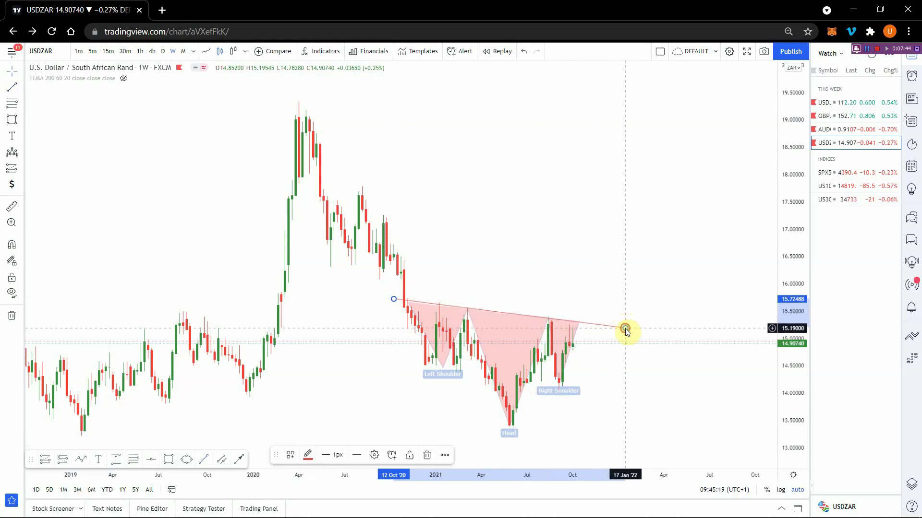
Step: Draw a price range measurement from just below the head at about 13.371 up to the neckline at about 15.437
left_click(588, 316)
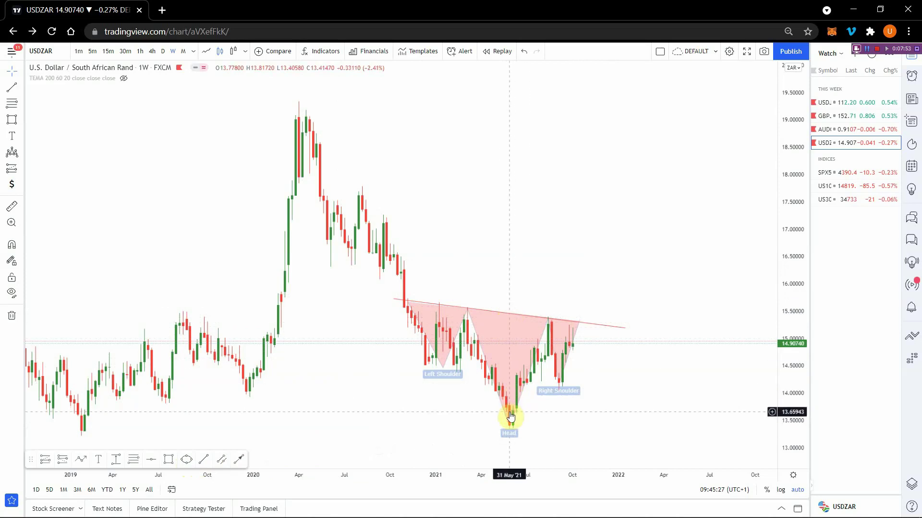
left_click(118, 459)
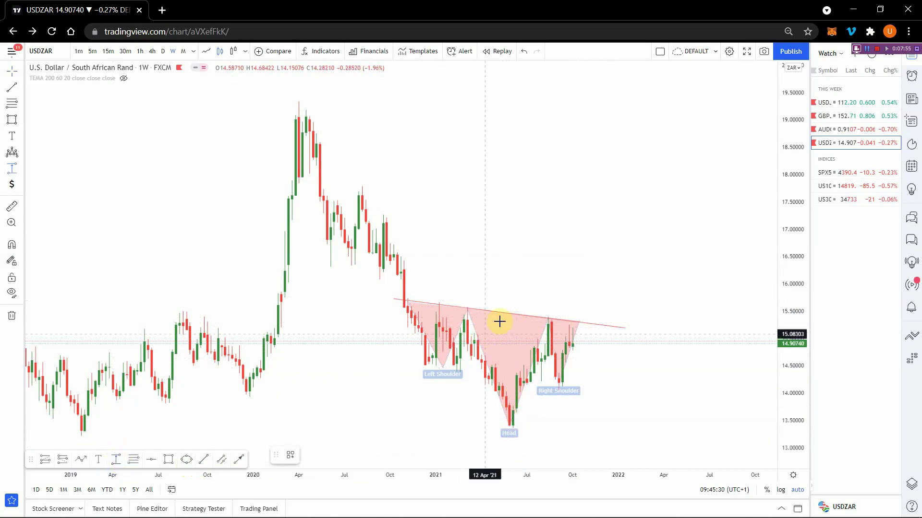
left_click(527, 427)
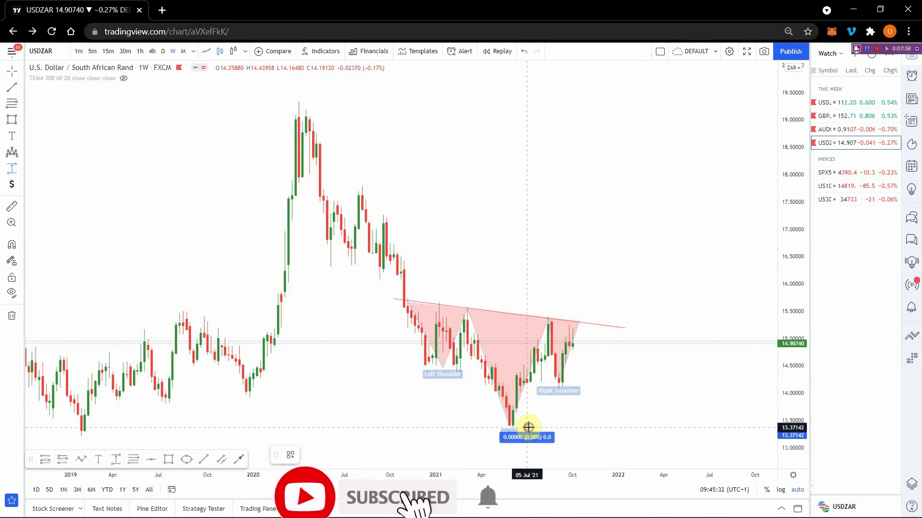
left_click(520, 315)
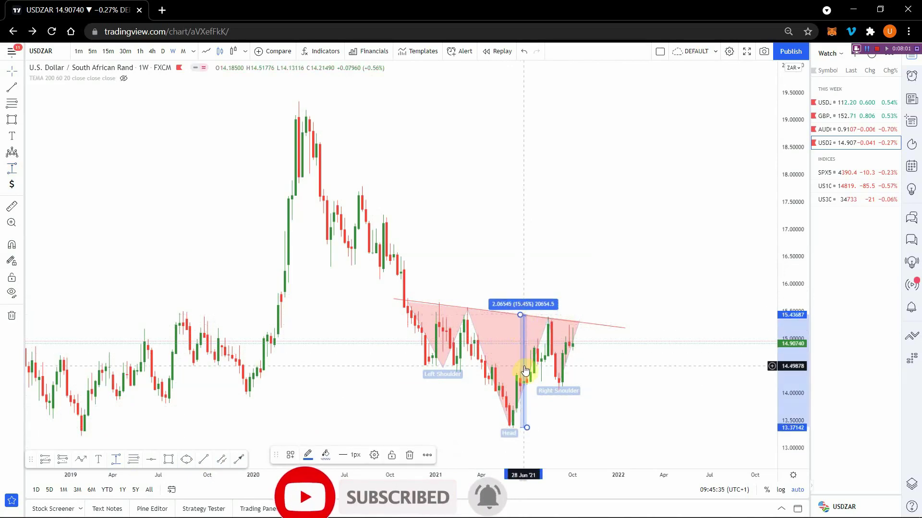
Step: Move the price range to the neckline breakout, spanning about 15.272 to 17.338, and mark its target with a horizontal line at about 17.330
left_click_drag(524, 370, 579, 263)
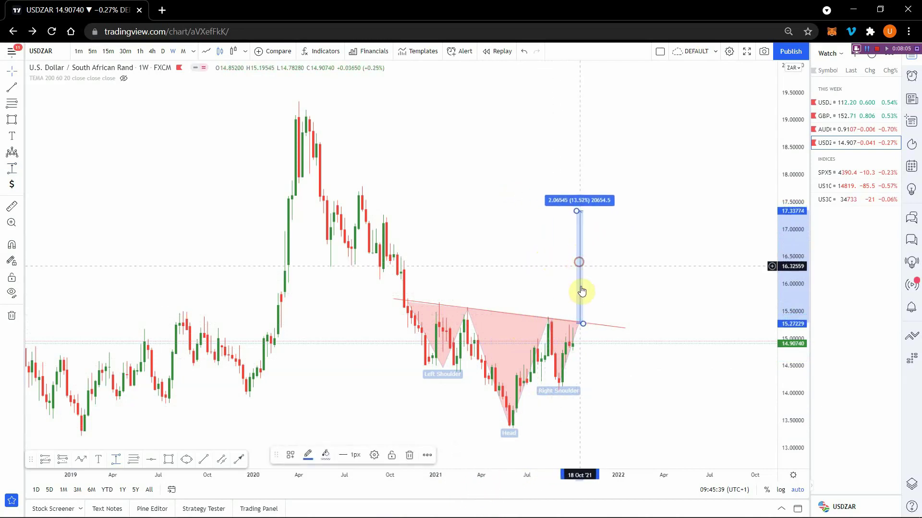
left_click(543, 404)
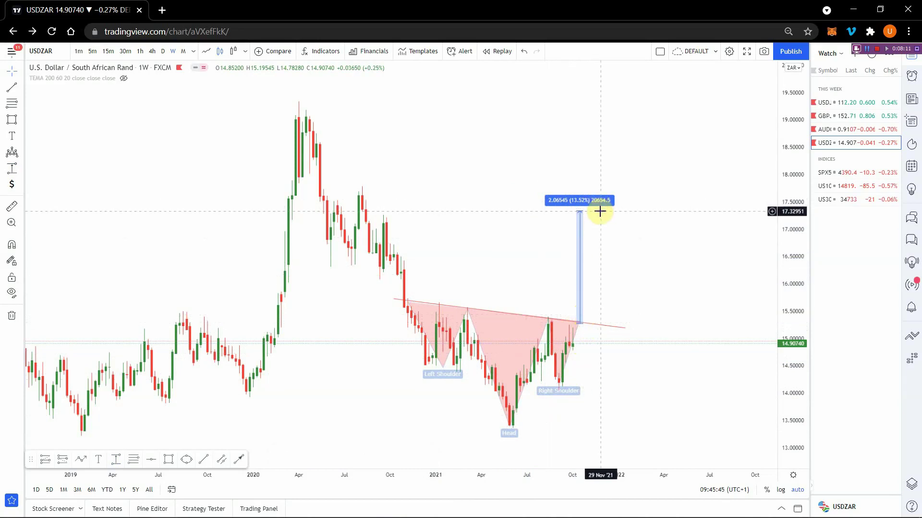
key("alt+h")
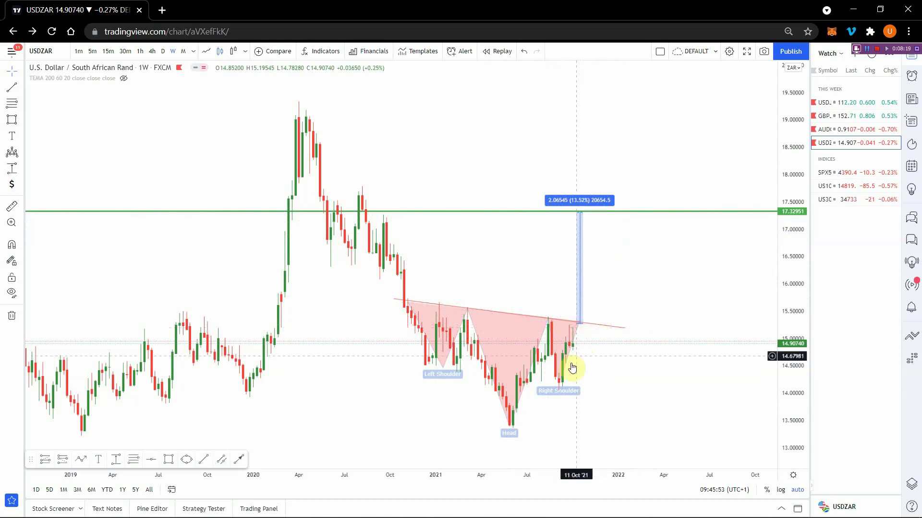
Step: Switch the USDZAR chart to the 4-hour timeframe and remove all drawings from it
left_click(153, 51)
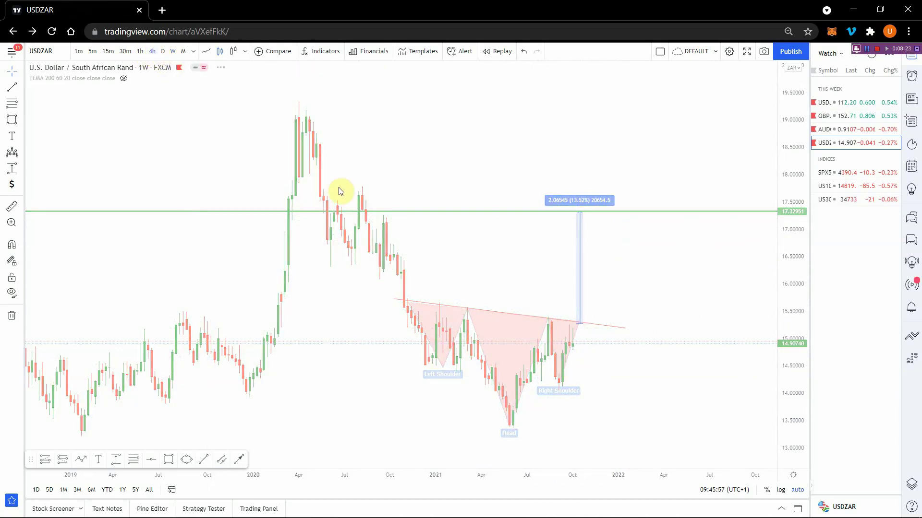
right_click(499, 287)
left_click(569, 474)
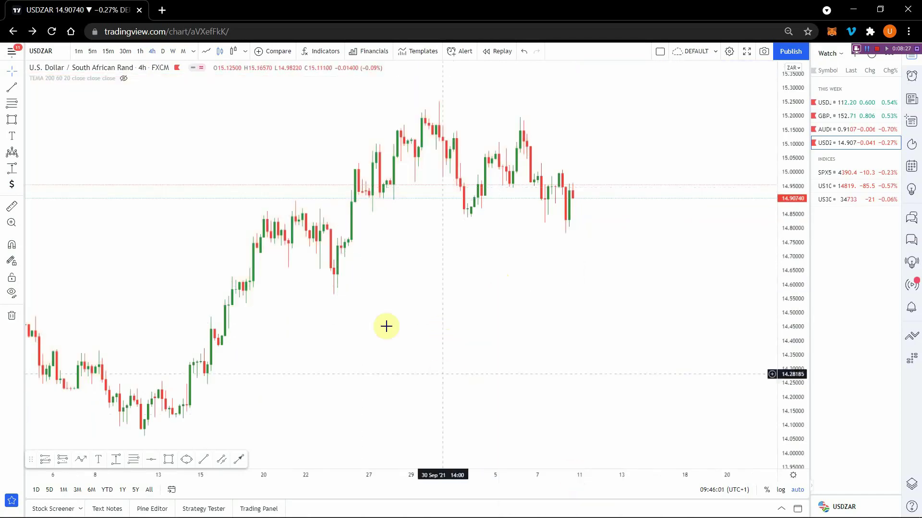
Step: Draw a thin support rectangle at about 14.84 to 14.87 under the early October lows, extending past the latest candle
scroll(383, 320, "down", 3)
scroll(383, 320, "up", 1)
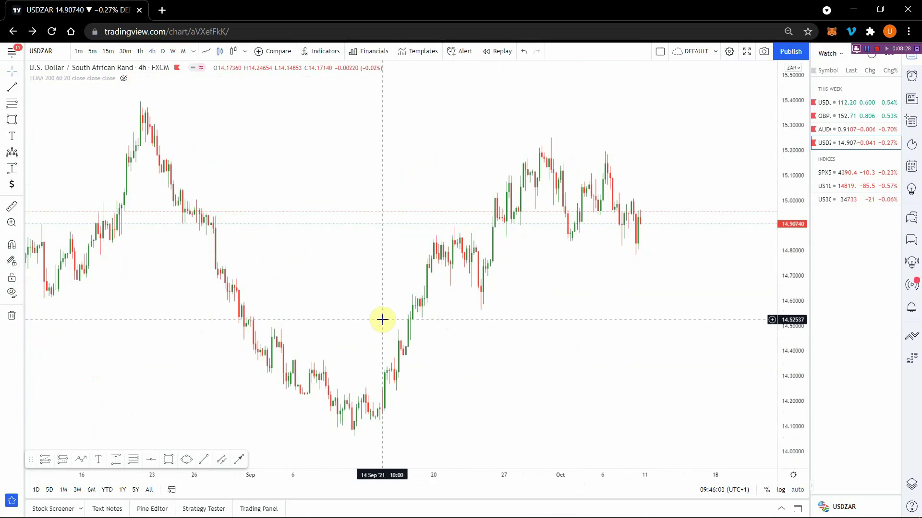
scroll(382, 320, "up", 1)
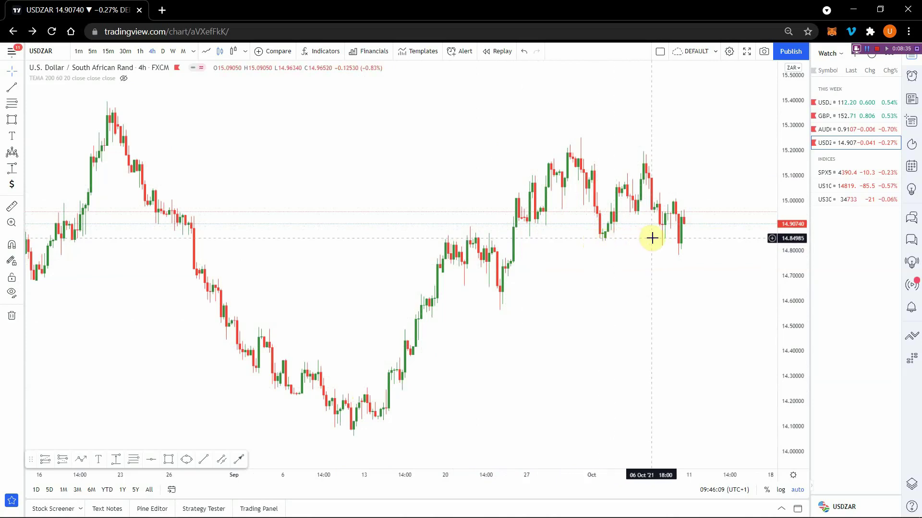
scroll(538, 290, "left", 5)
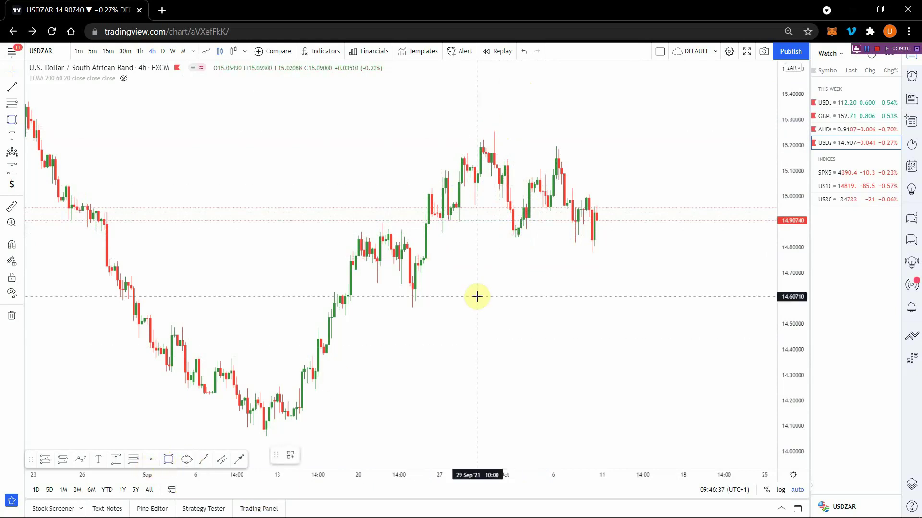
mouse_move(511, 230)
left_mouse_down()
mouse_move(566, 243)
mouse_move(616, 233)
left_mouse_up()
left_click(586, 267)
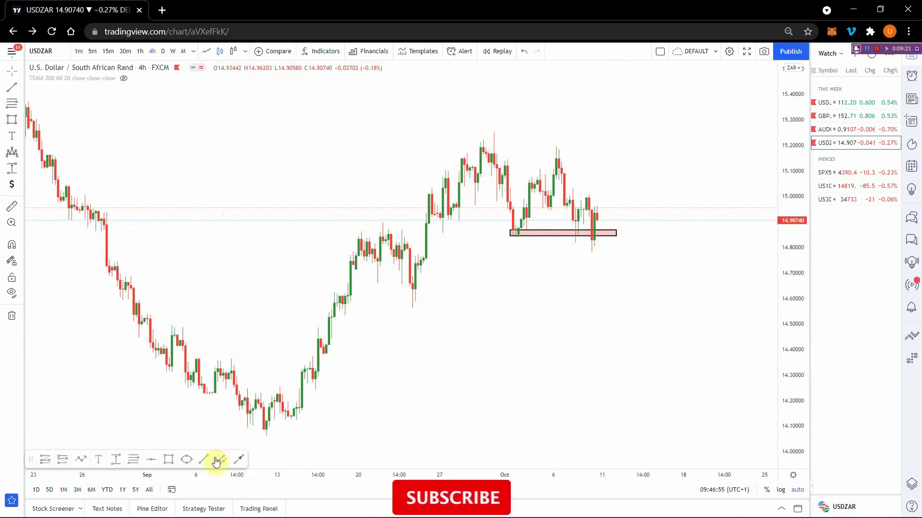
Step: Draw a descending trend line over the highs from about 15.250 on 30 September 2021 to about 15.090 in mid-October
key("alt+t")
left_click(494, 133)
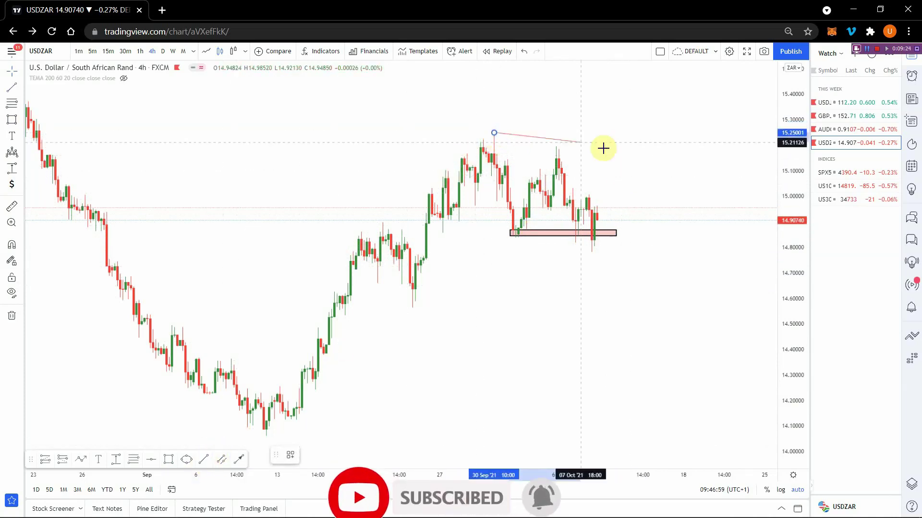
left_click(664, 174)
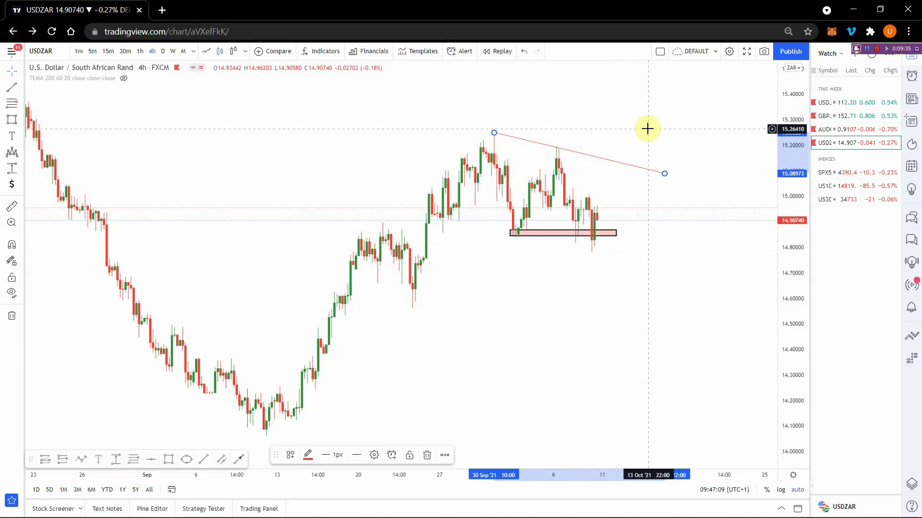
Step: Return the USDZAR chart to the weekly timeframe and remove all drawings from it
left_click(173, 52)
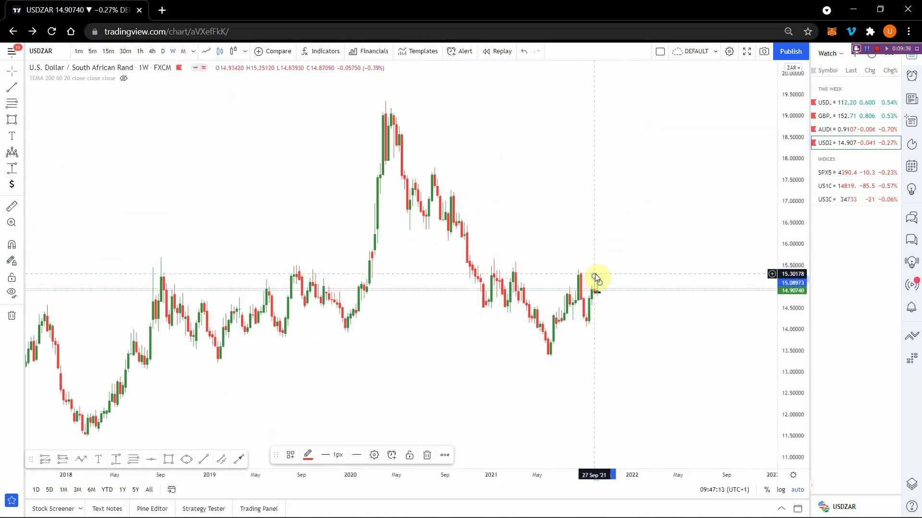
right_click(668, 254)
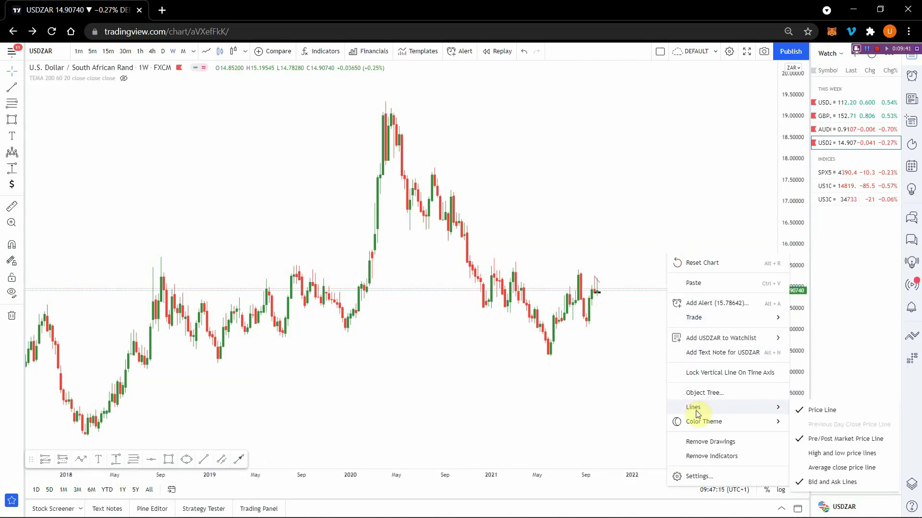
left_click(725, 443)
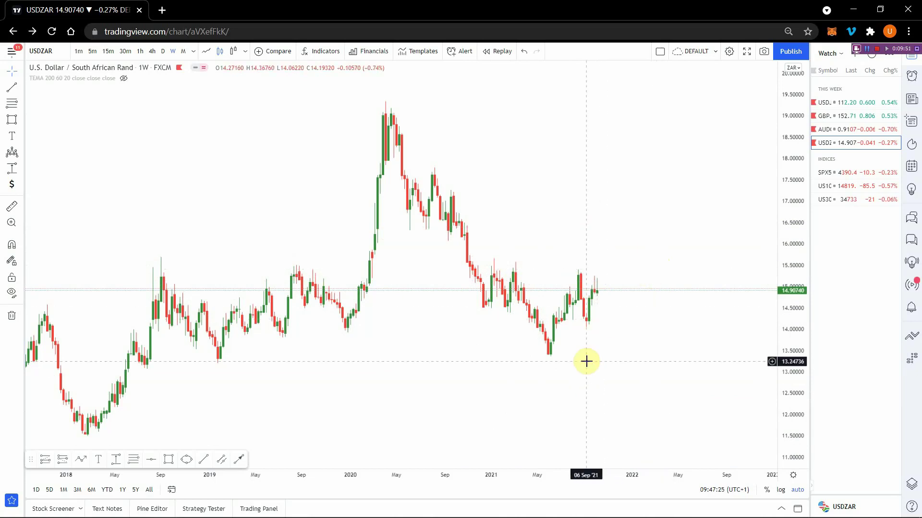
scroll(586, 362, "left", 5)
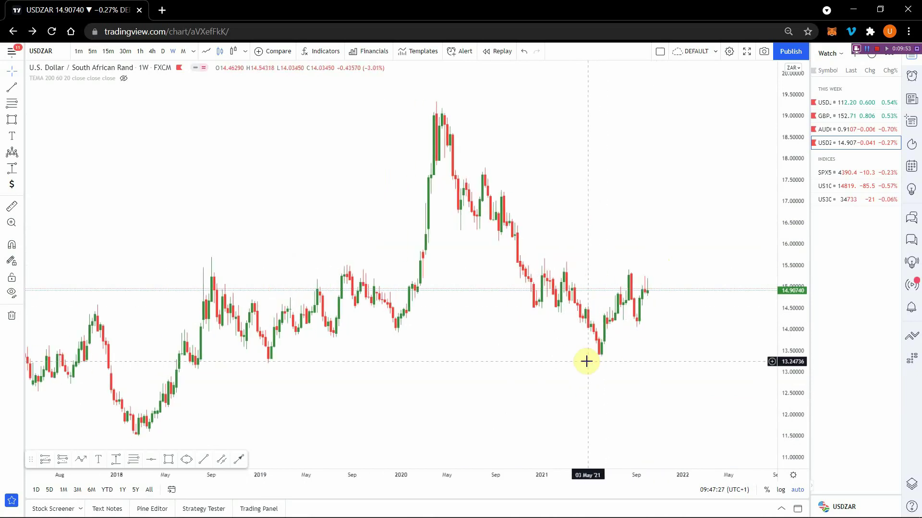